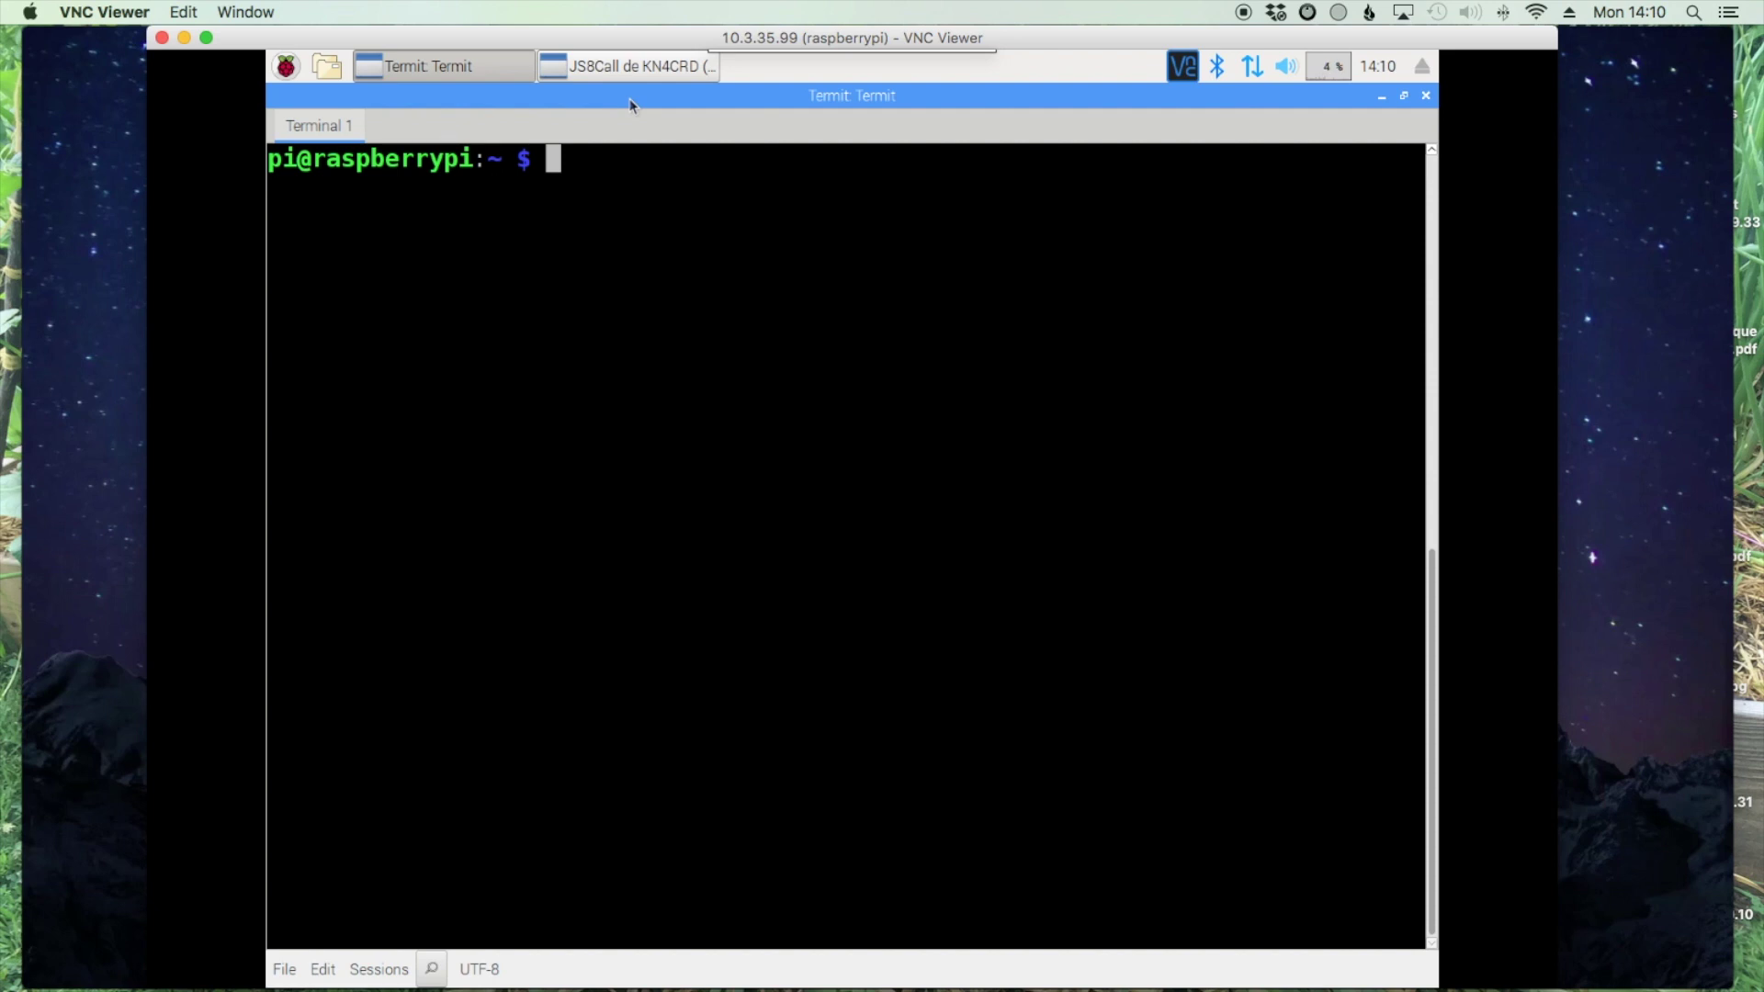
Step: Install Ruby 2.3 with sudo apt-get install ruby2.3, confirming the package installation with y
{"action": "type", "text": "sudo "}
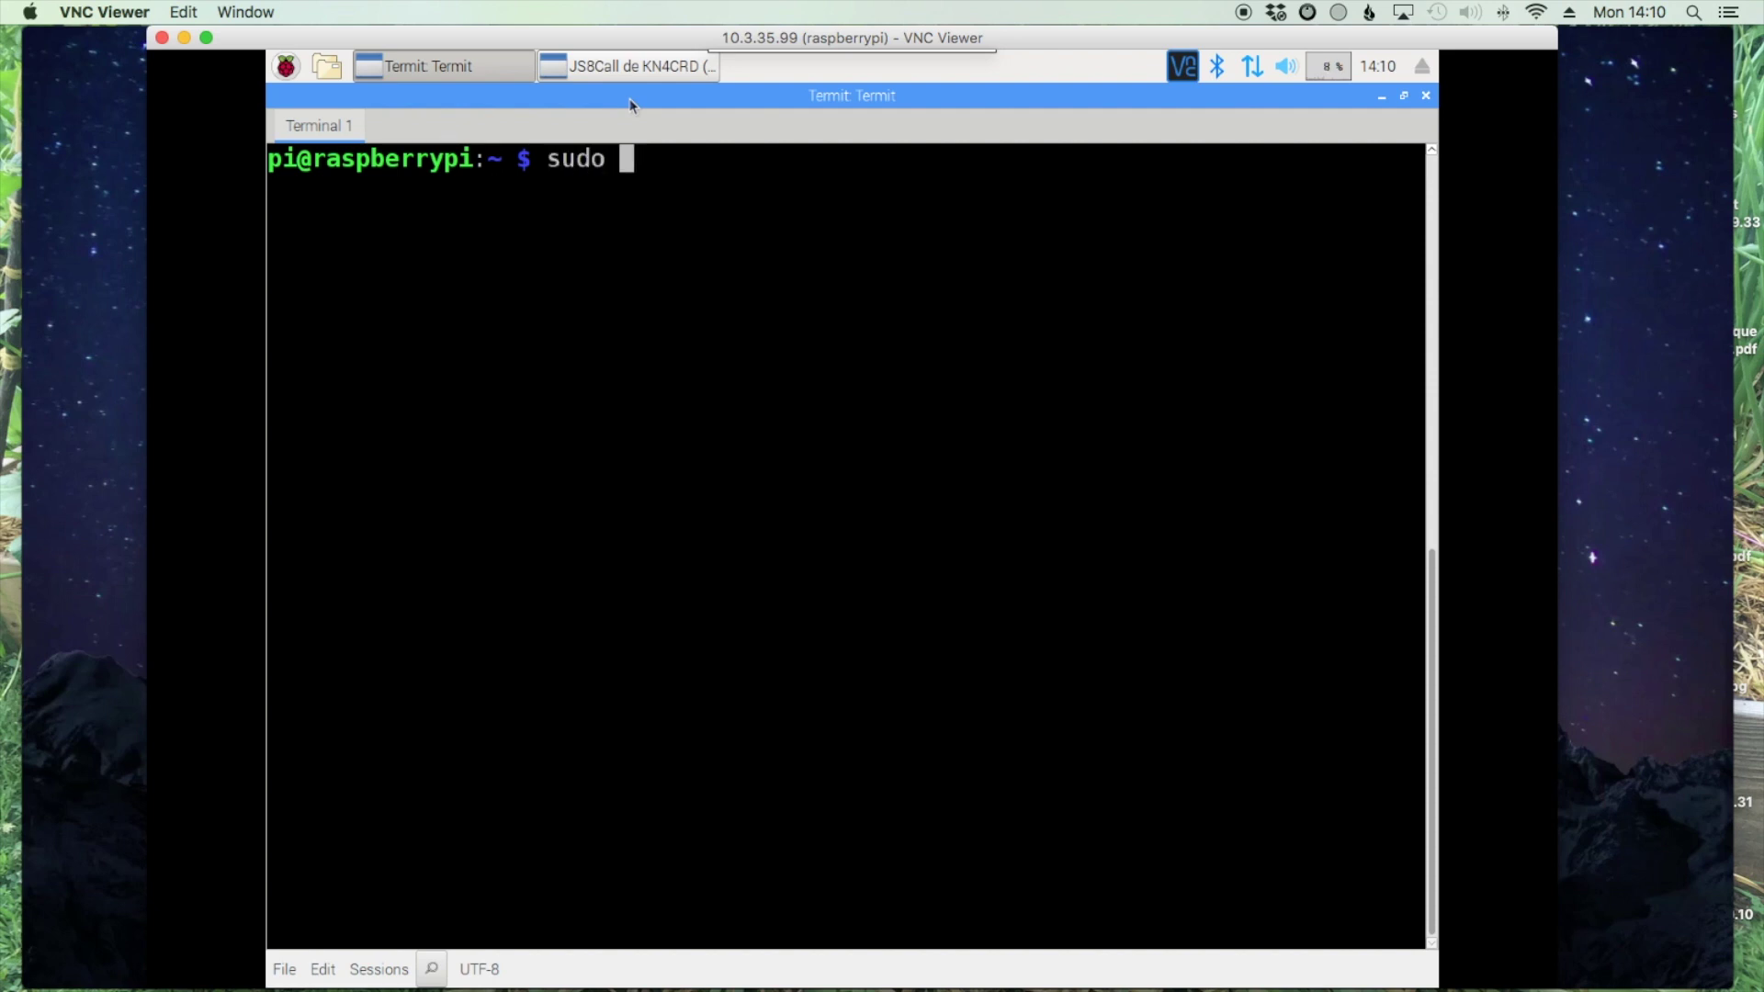
{"action": "type", "text": "apt0"}
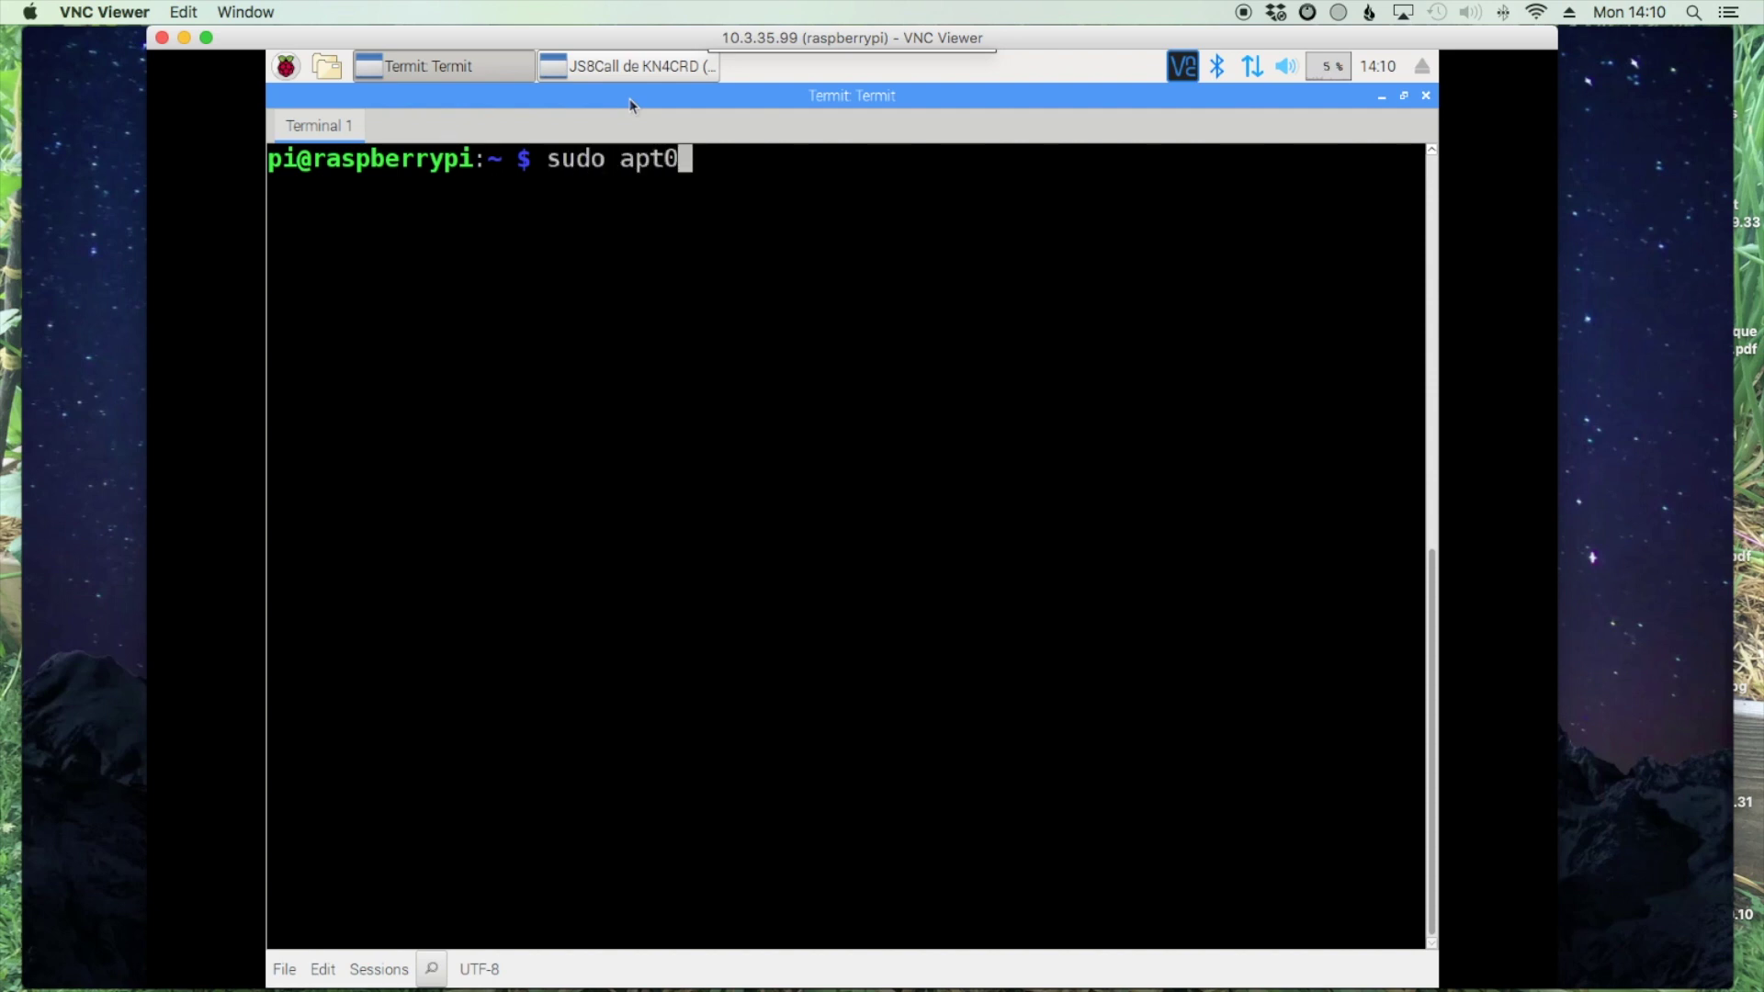
{"action": "type", "text": "ge"}
{"action": "key", "text": "BackSpace"}
{"action": "key", "text": "BackSpace"}
{"action": "key", "text": "BackSpace"}
{"action": "type", "text": "-get install "}
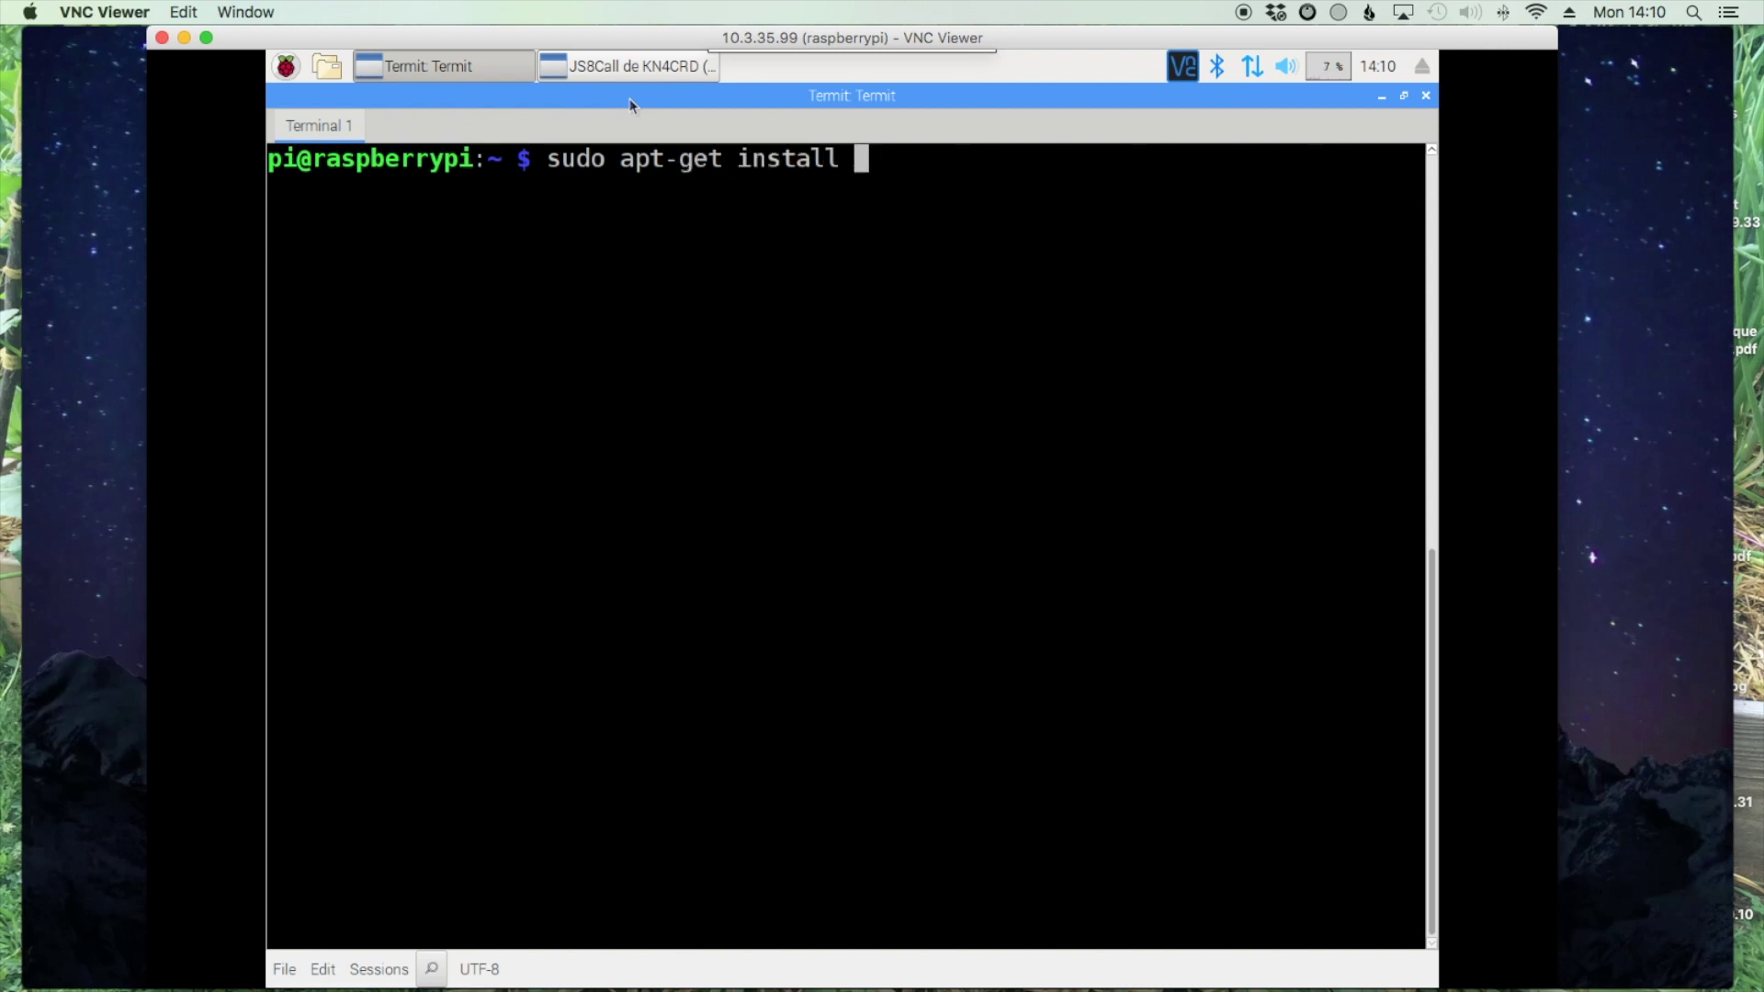
{"action": "type", "text": "ruby2.3"}
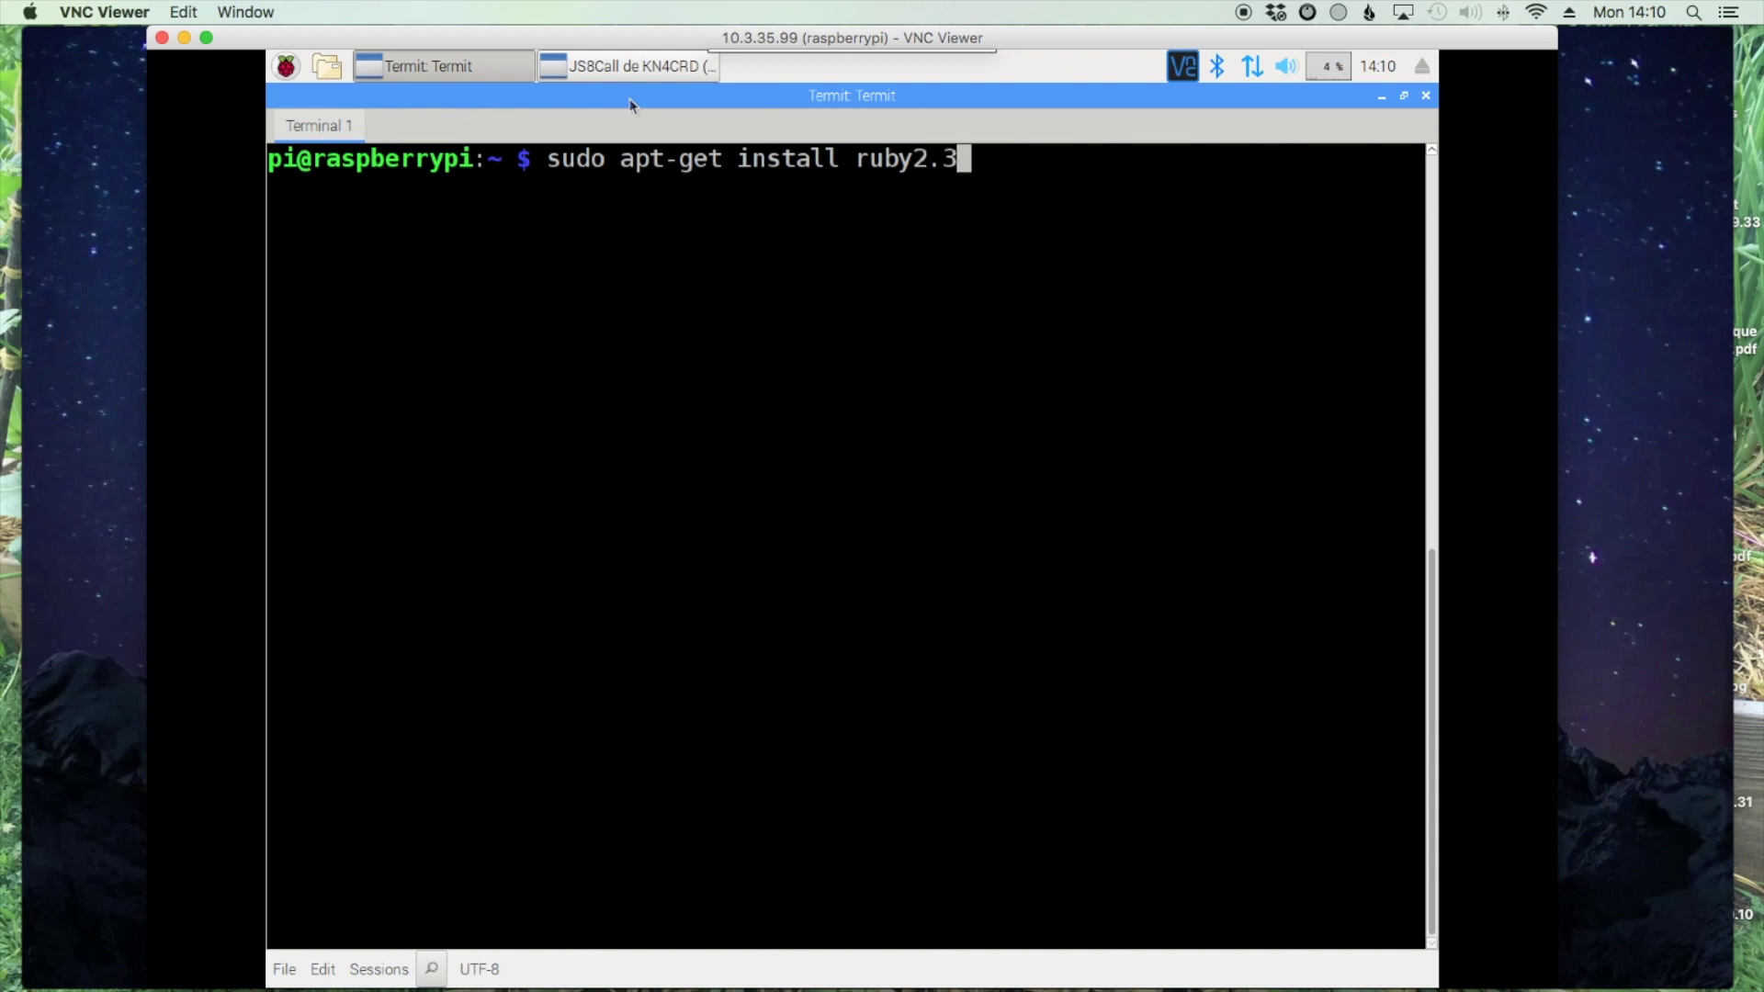
{"action": "key", "text": "Return"}
{"action": "type", "text": "y"}
{"action": "key", "text": "Return"}
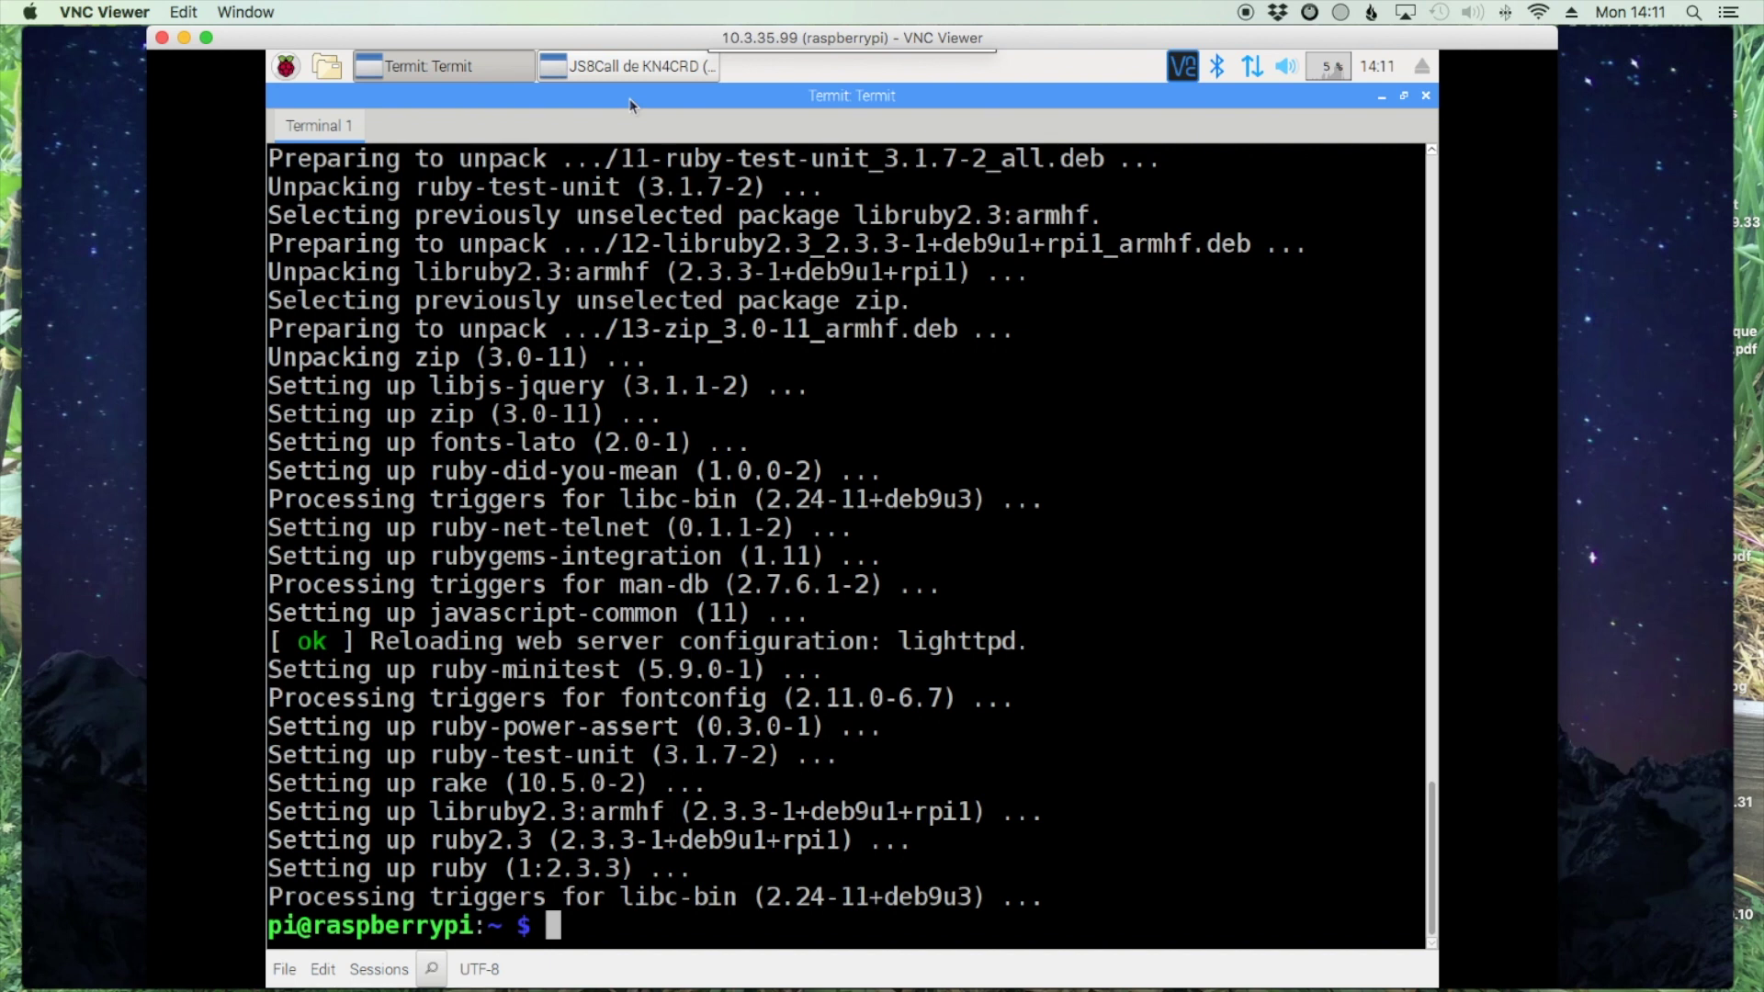
Step: Clear the terminal and install the gpsd_client and maidenhead Ruby gems with sudo gem install
{"action": "type", "text": "clear"}
{"action": "key", "text": "Return"}
{"action": "key", "text": "Return"}
{"action": "key", "text": "Return"}
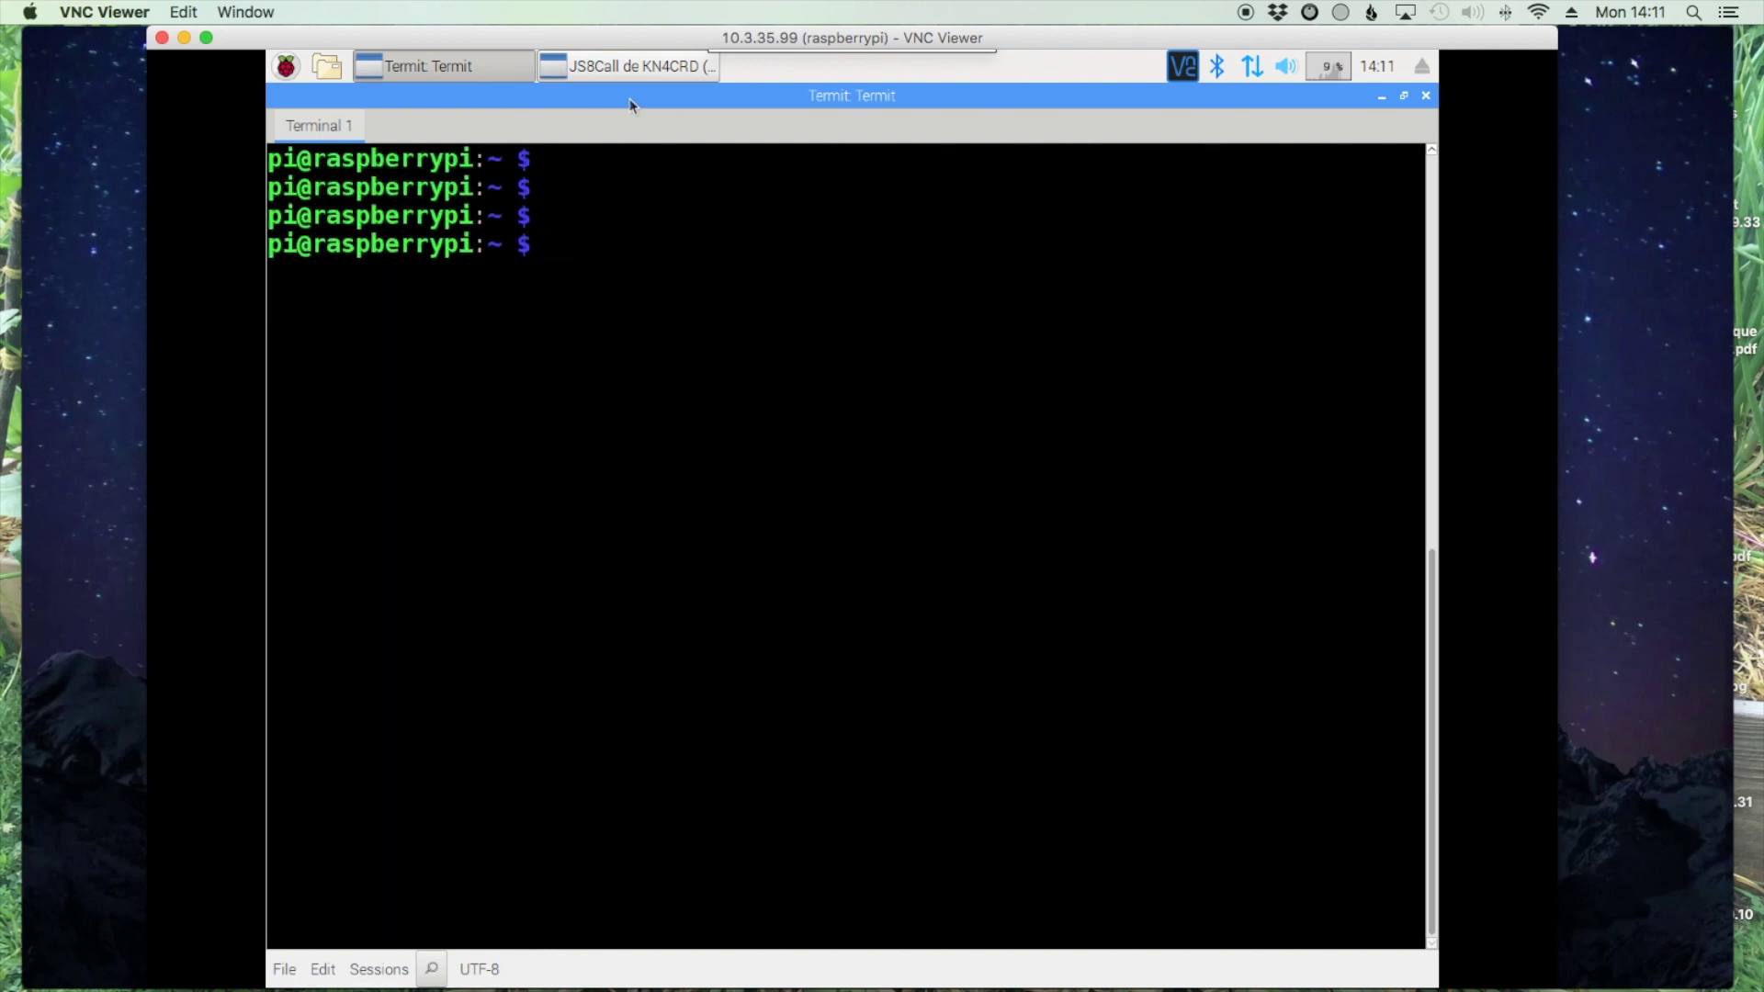
{"action": "type", "text": "sudo "}
{"action": "type", "text": "gem install "}
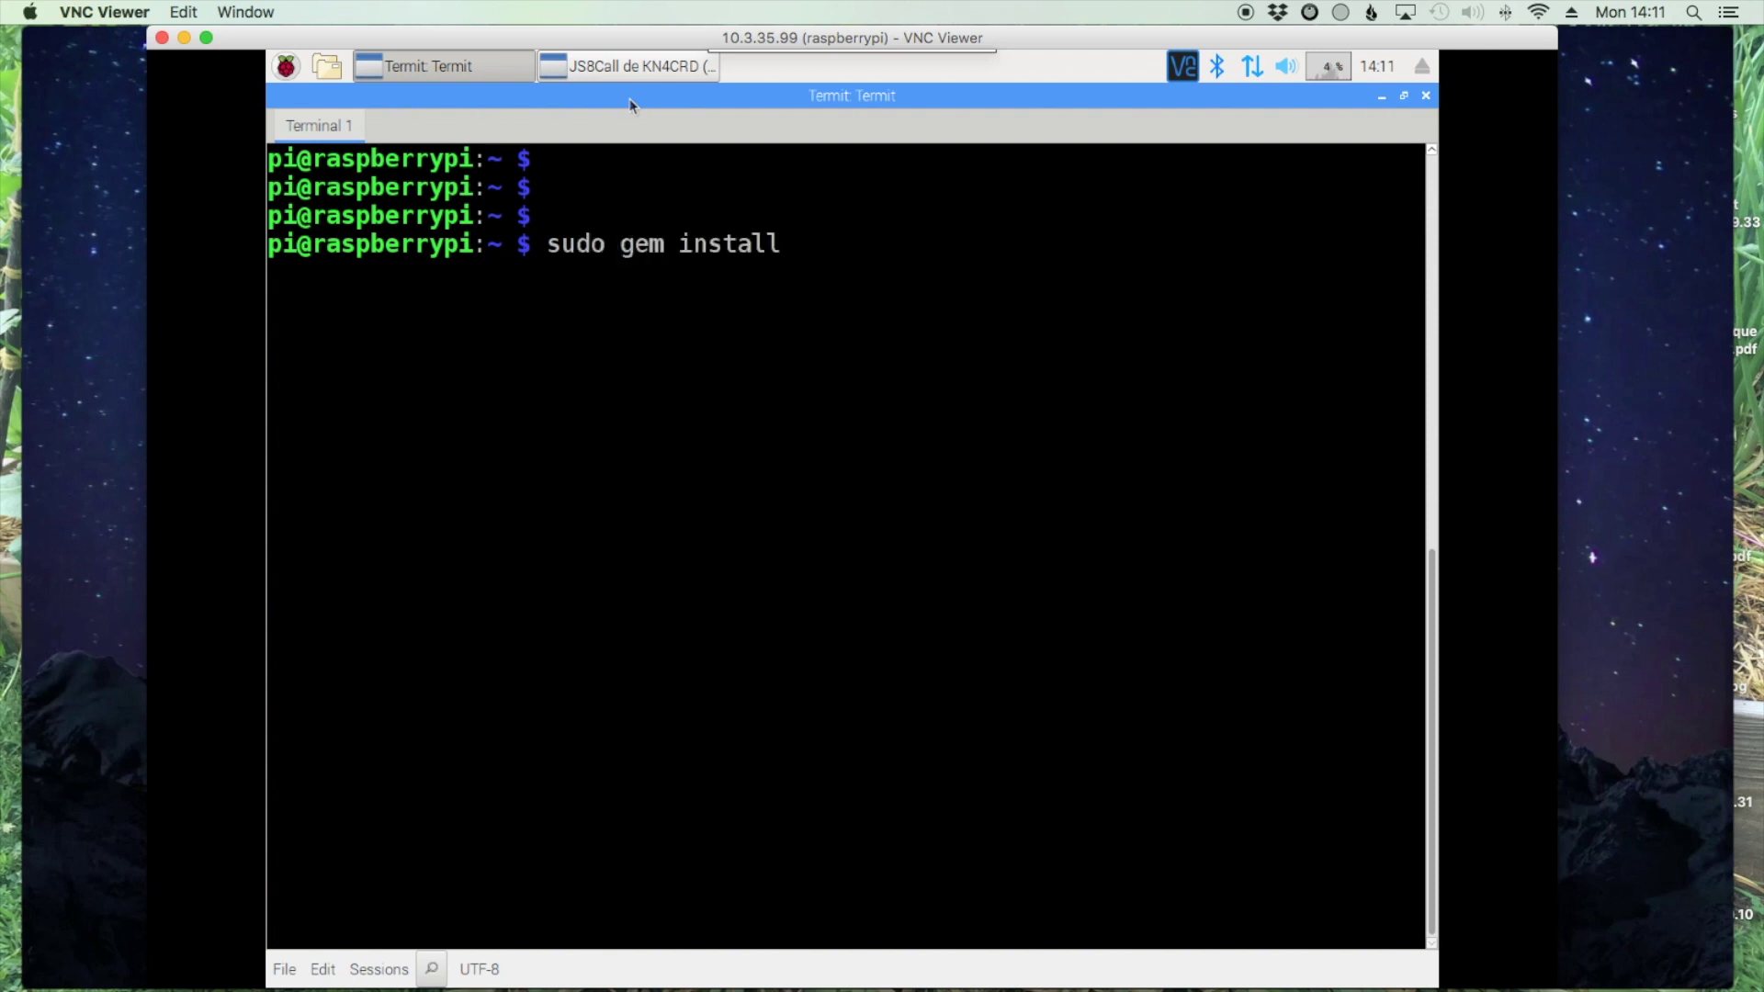
{"action": "type", "text": "gp"}
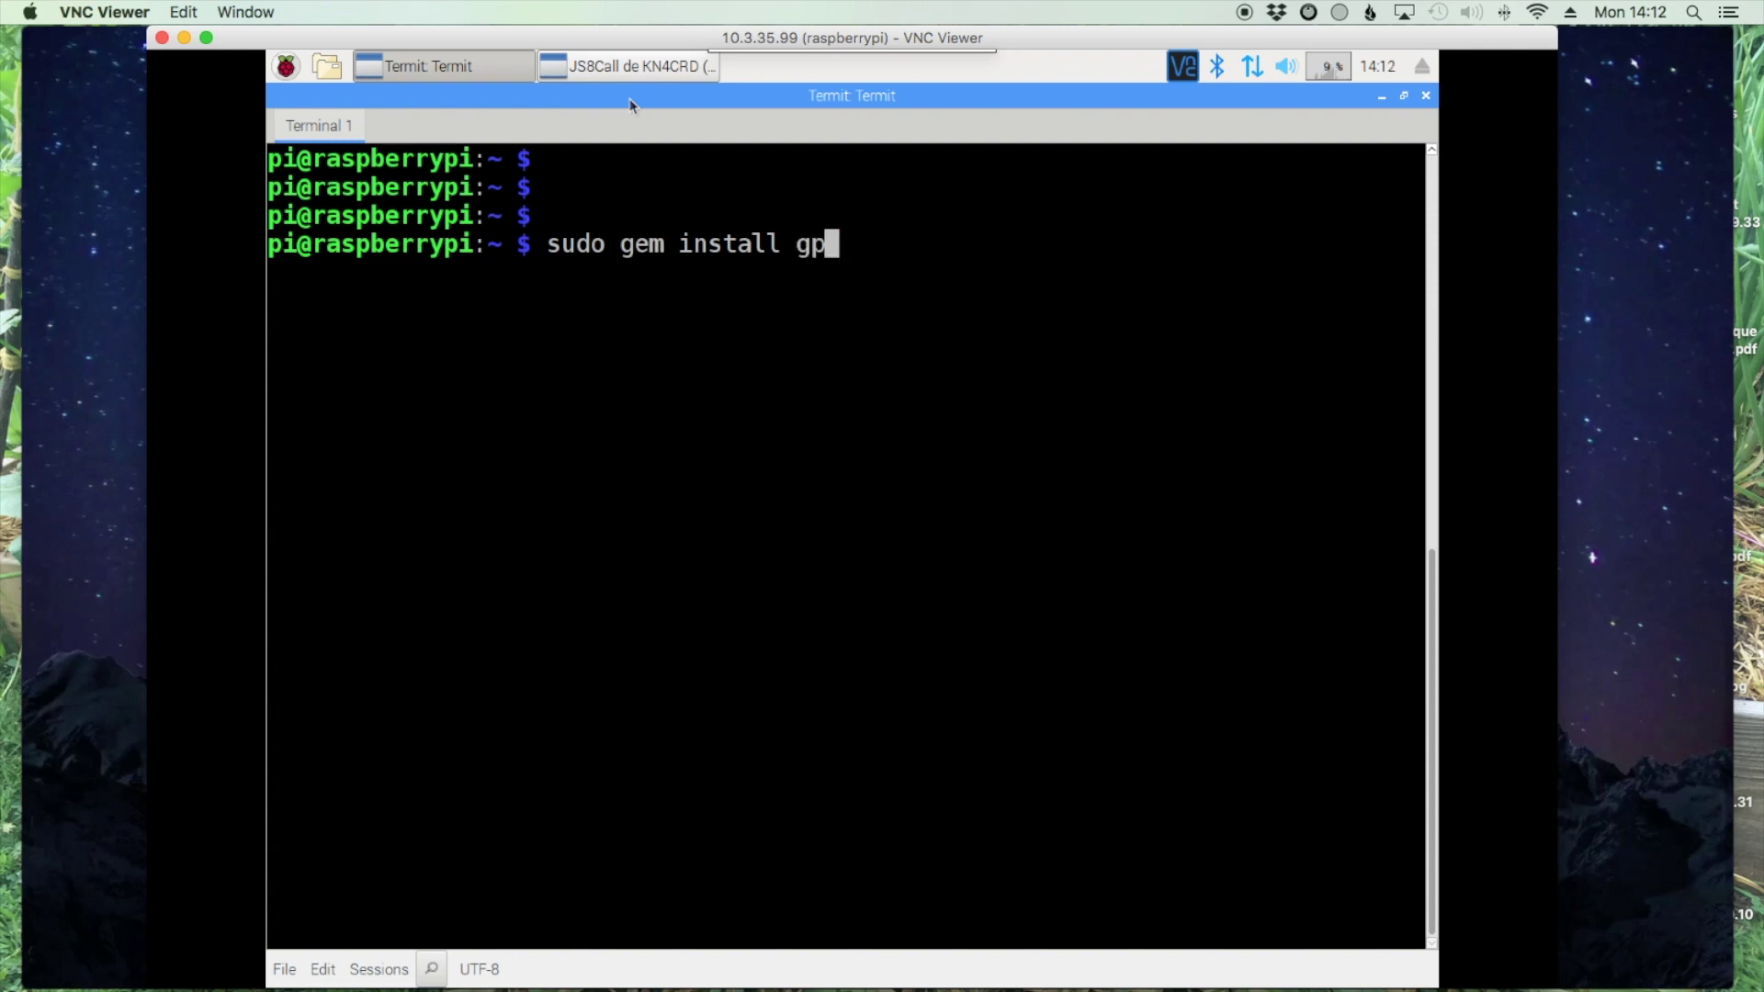
{"action": "type", "text": "sd_client"}
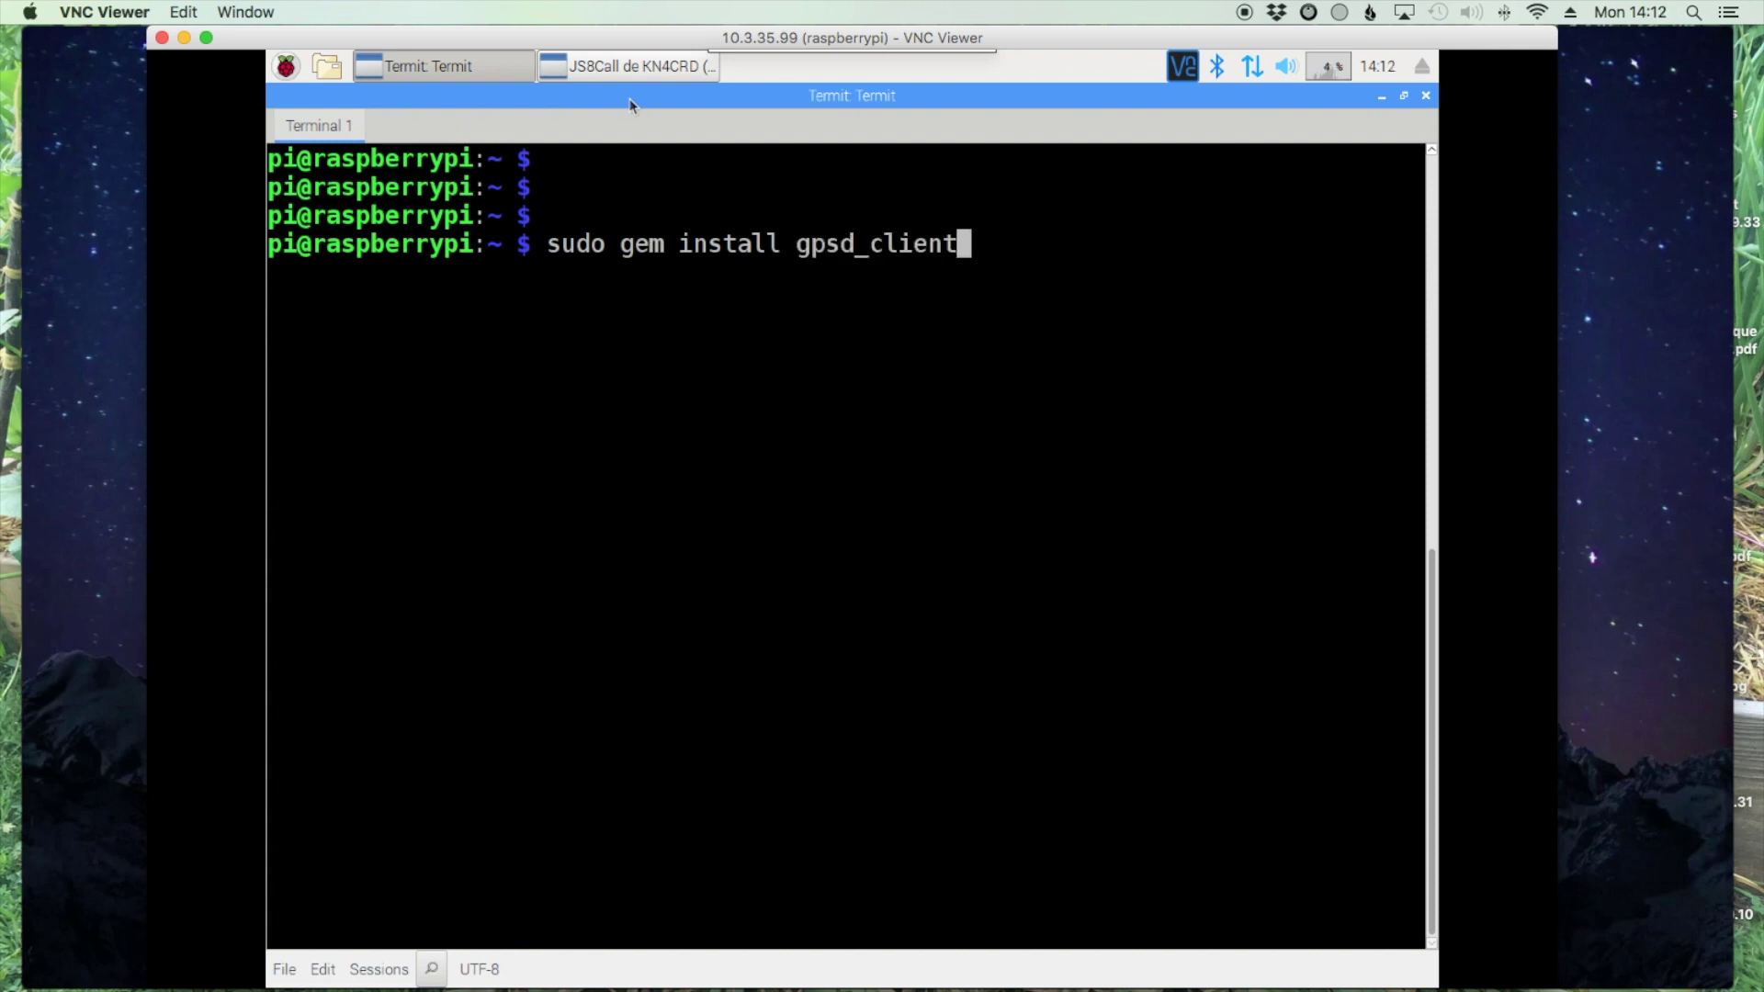
{"action": "key", "text": "Return"}
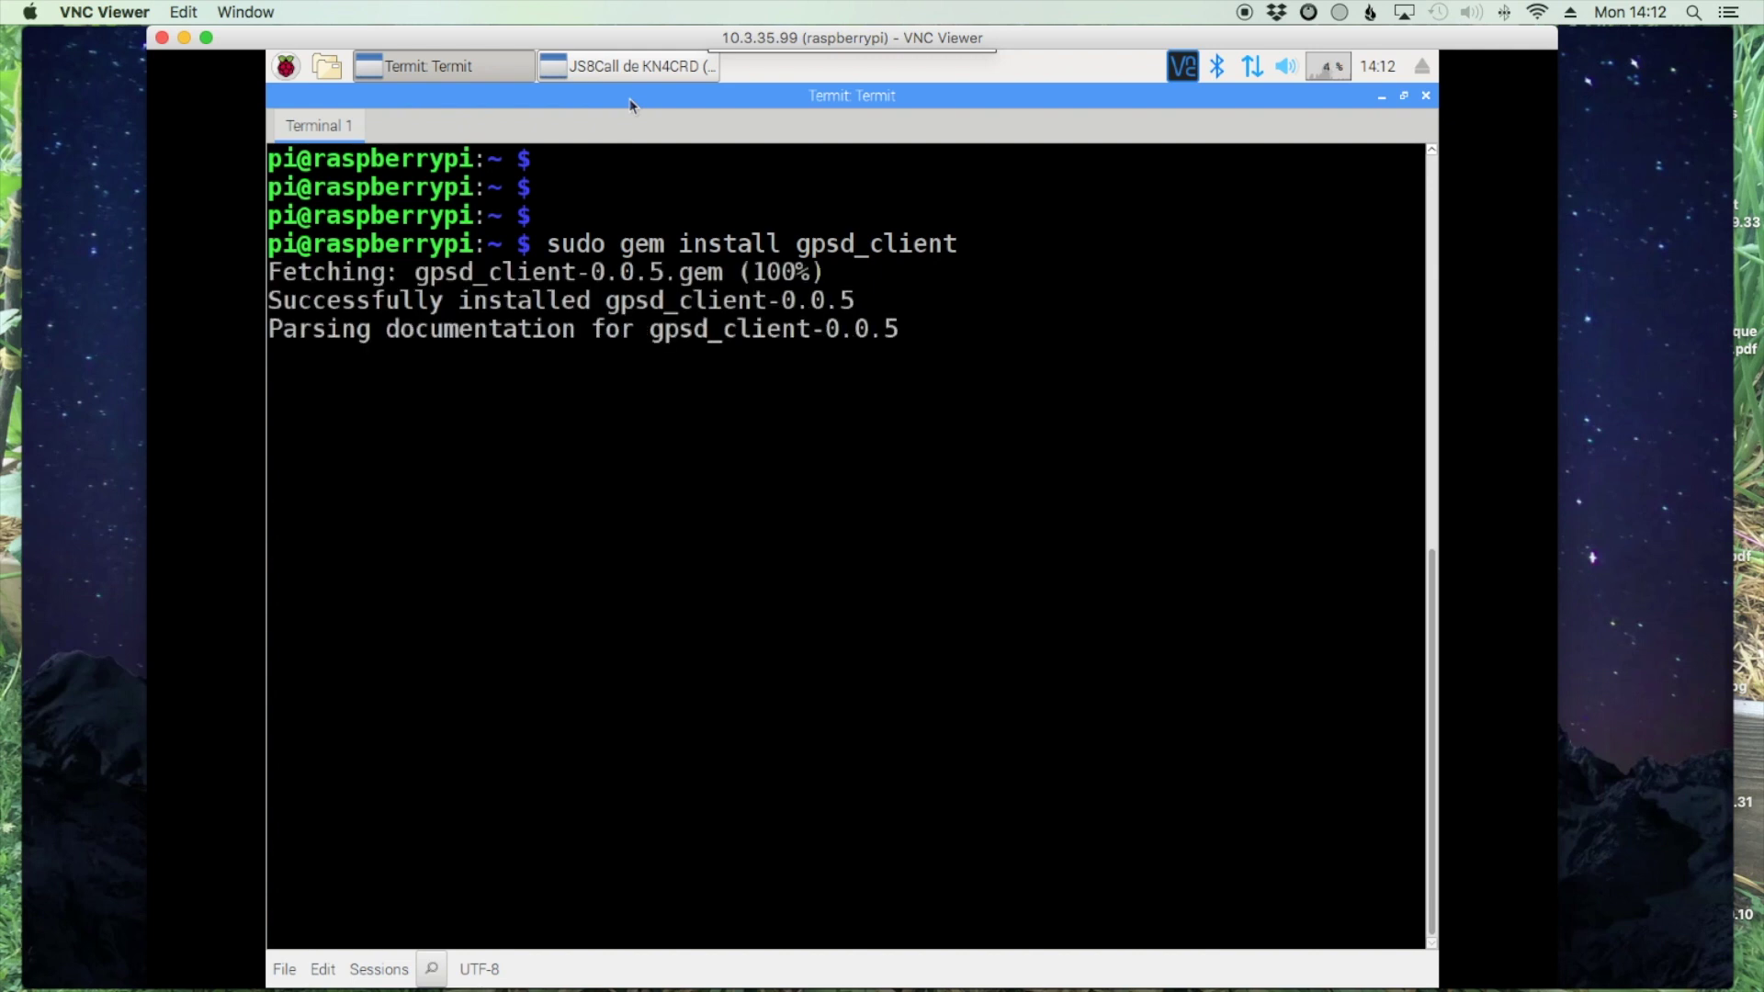
{"action": "type", "text": "su"}
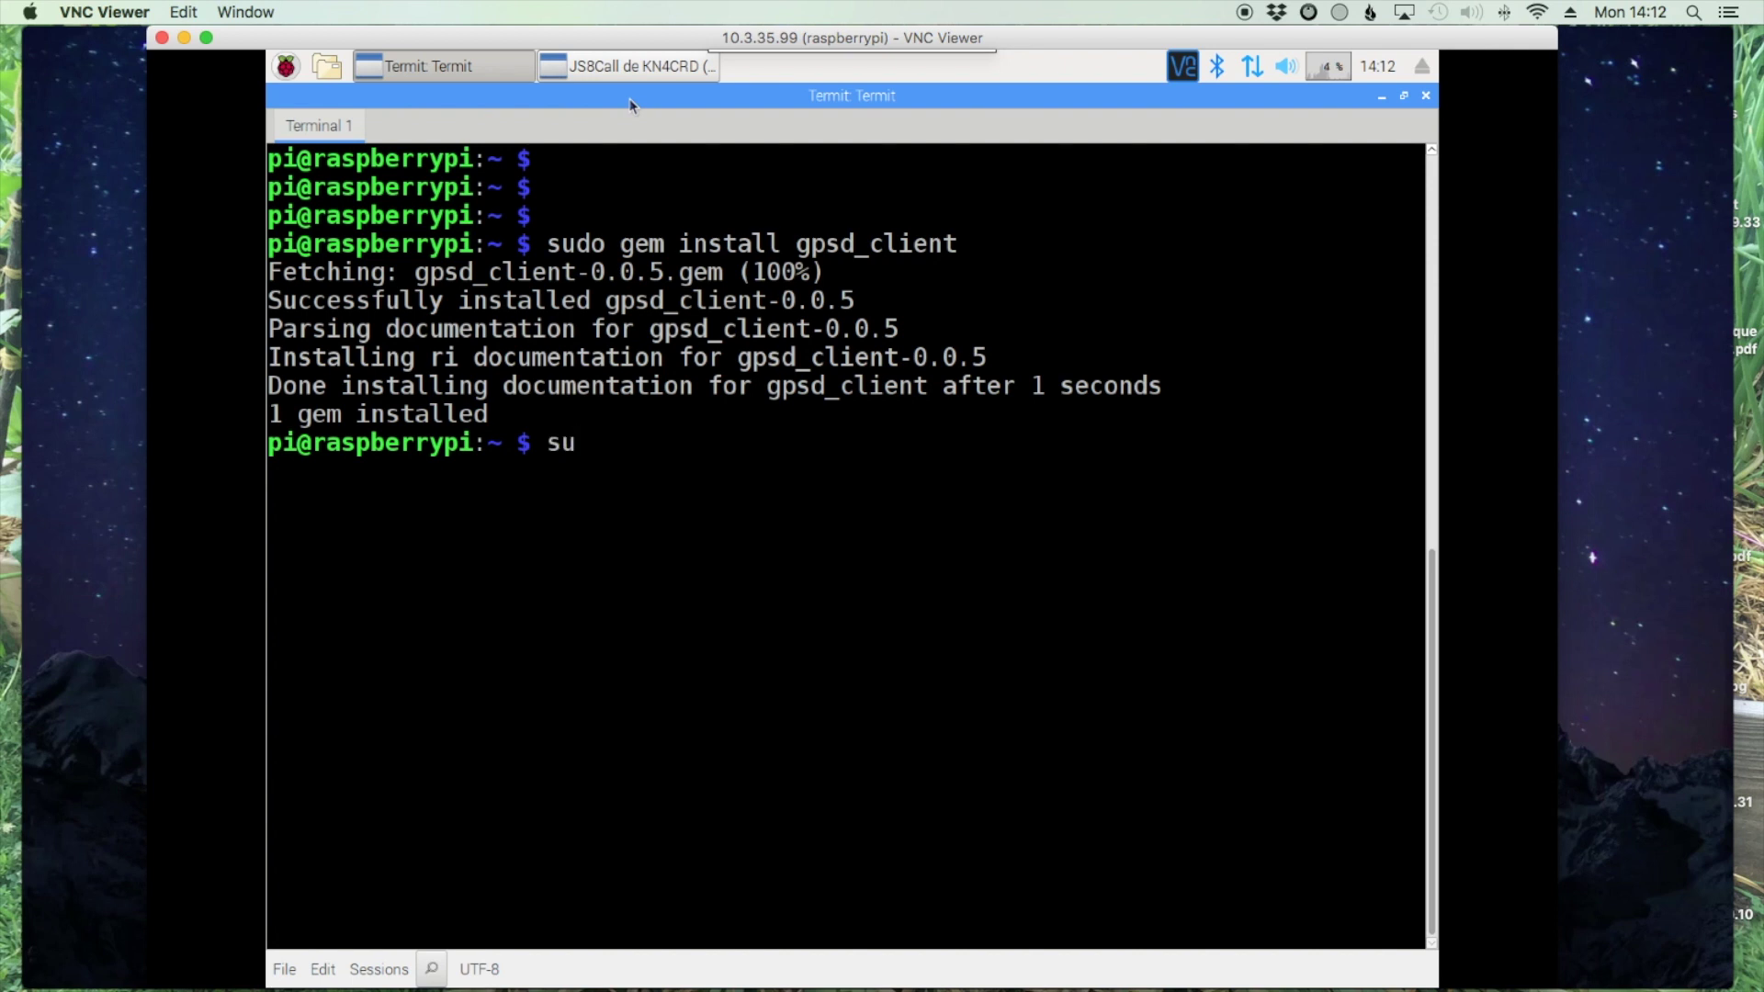
{"action": "type", "text": "do gem install "}
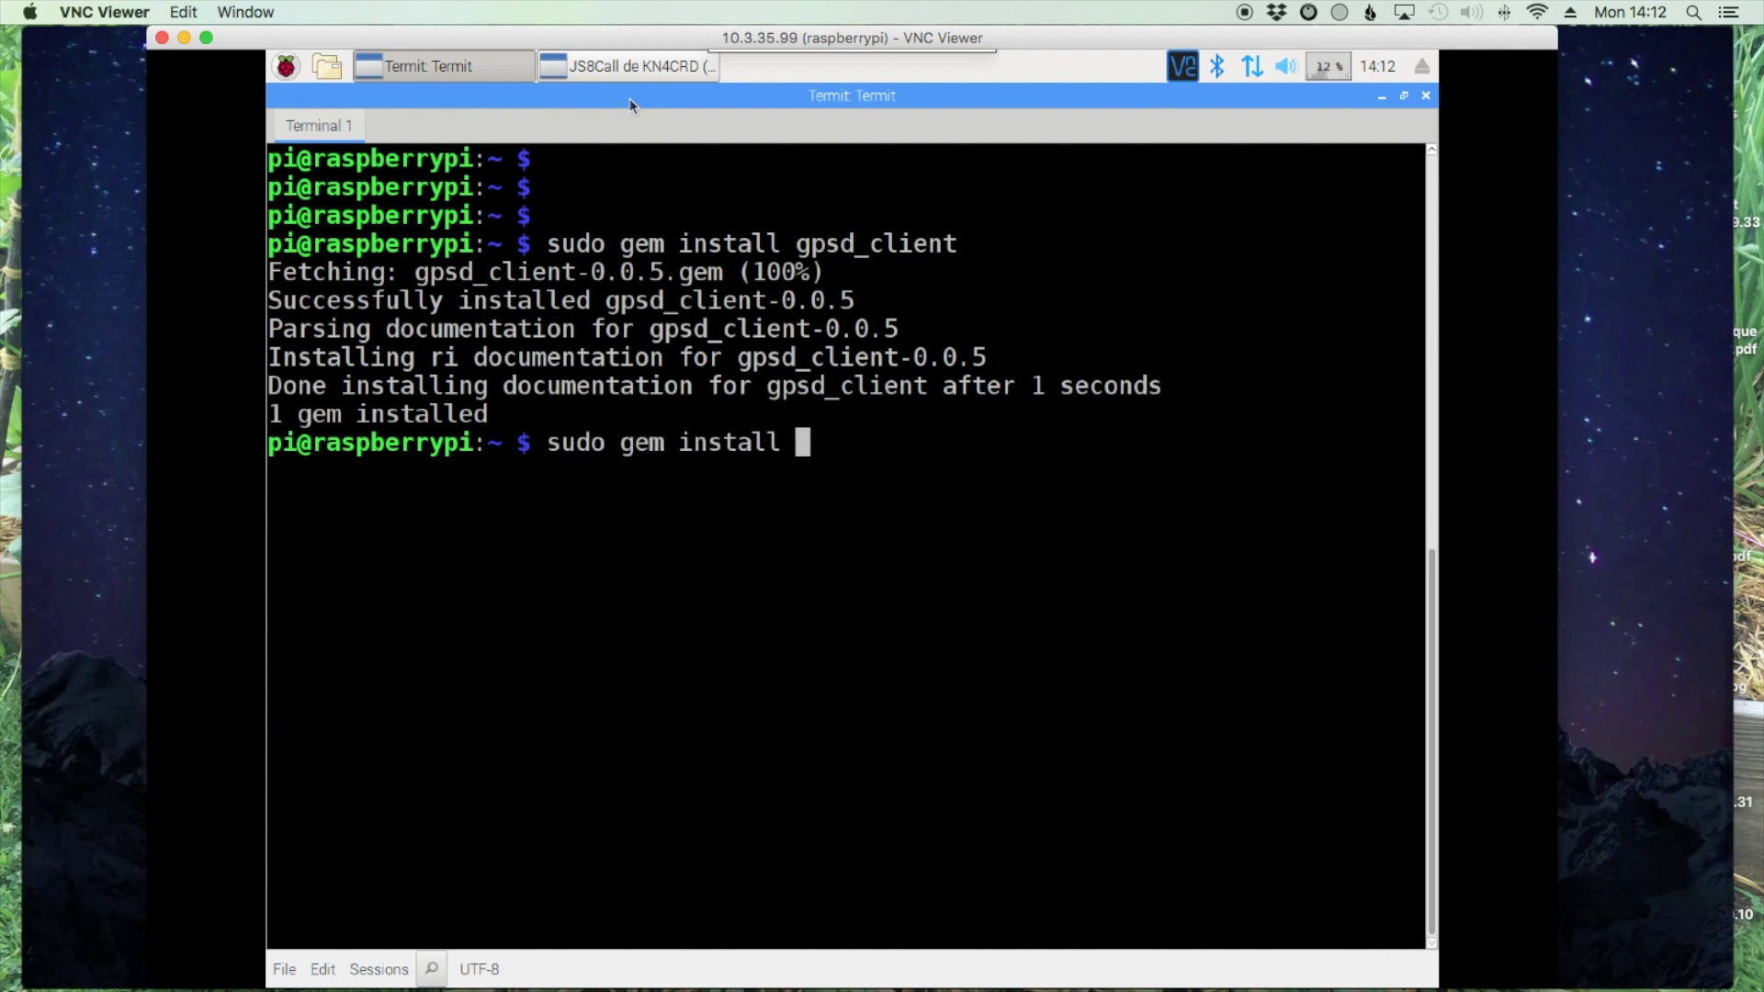
{"action": "type", "text": "maiden"}
{"action": "type", "text": "head"}
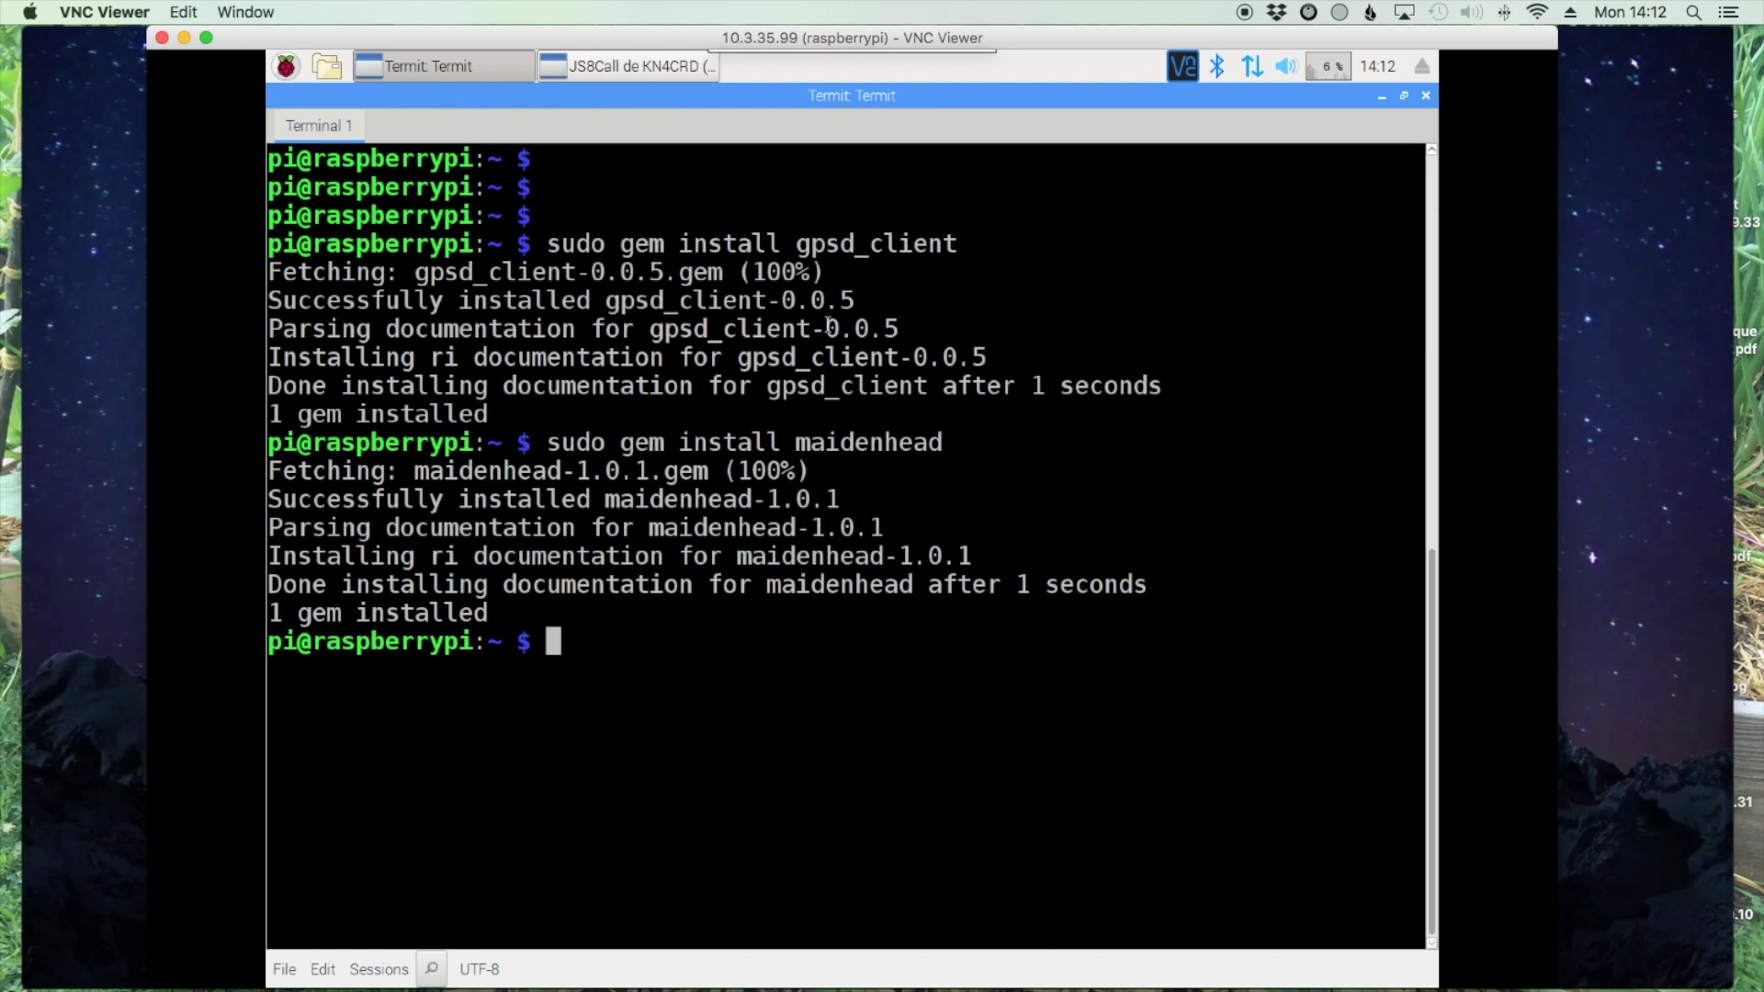
{"action": "key", "text": "ctrl+Right"}
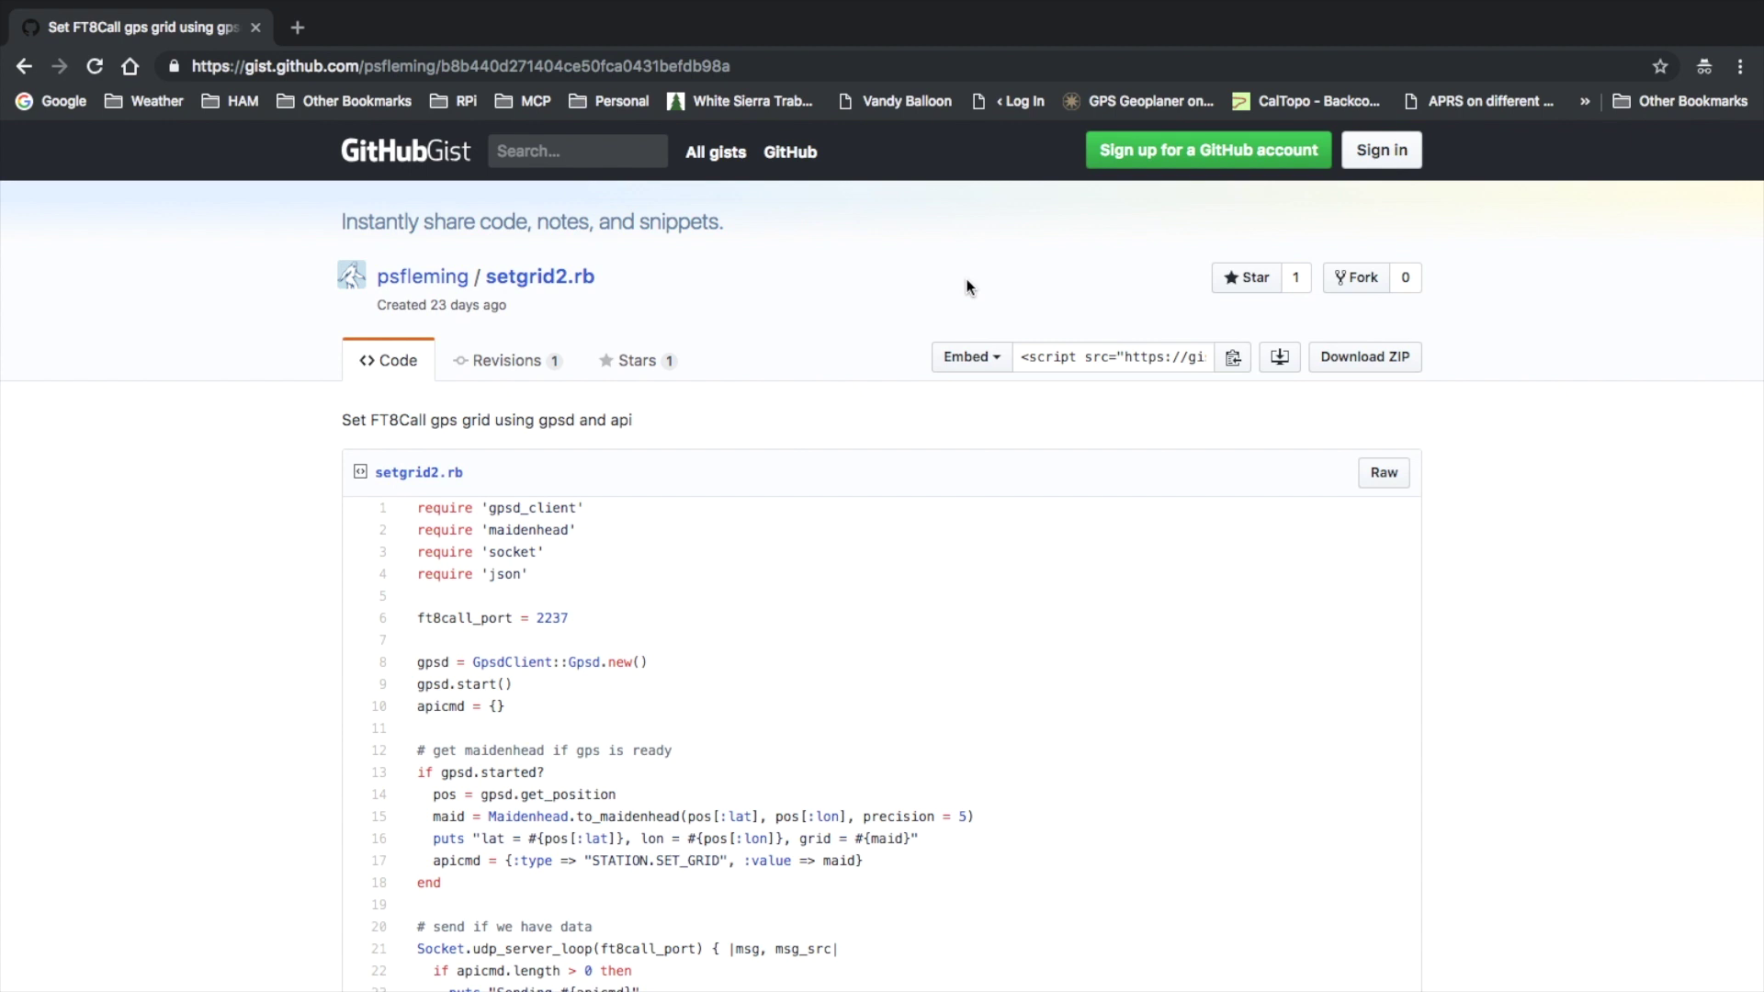
Step: Copy the link address of the gist's Raw setgrid2.rb script and return to the Pi terminal
{"action": "right_click", "coordinate": [1389, 473]}
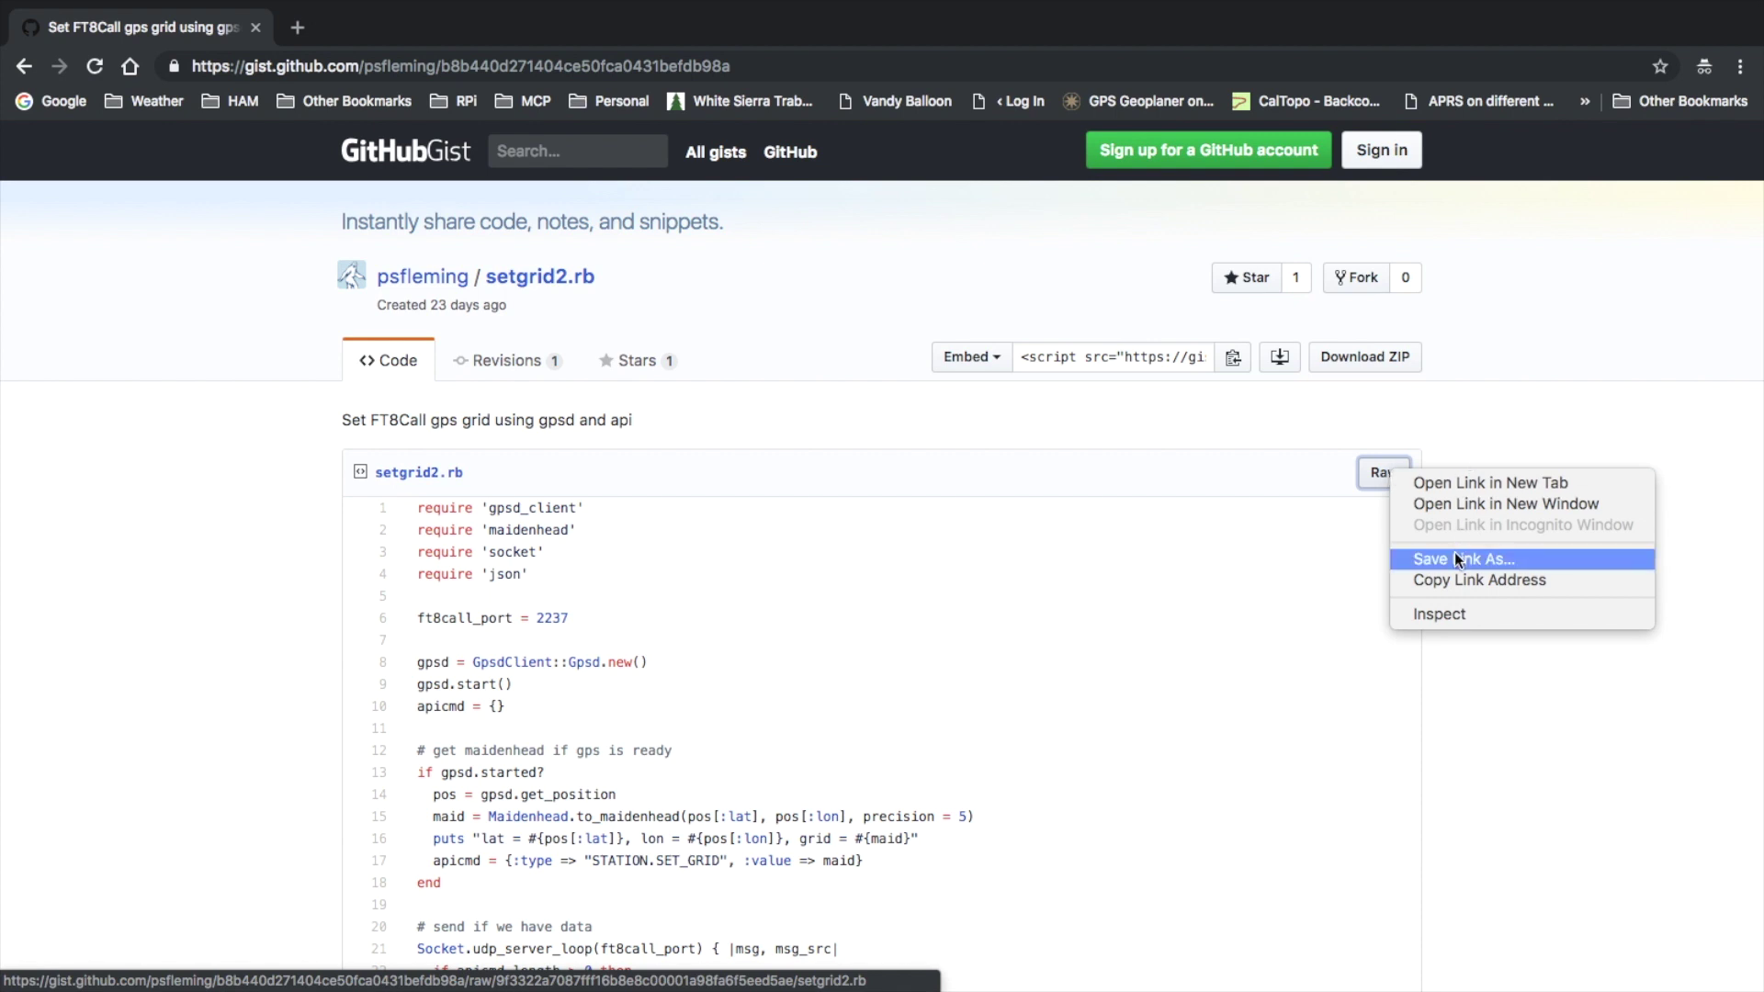
{"action": "left_click", "coordinate": [1452, 581]}
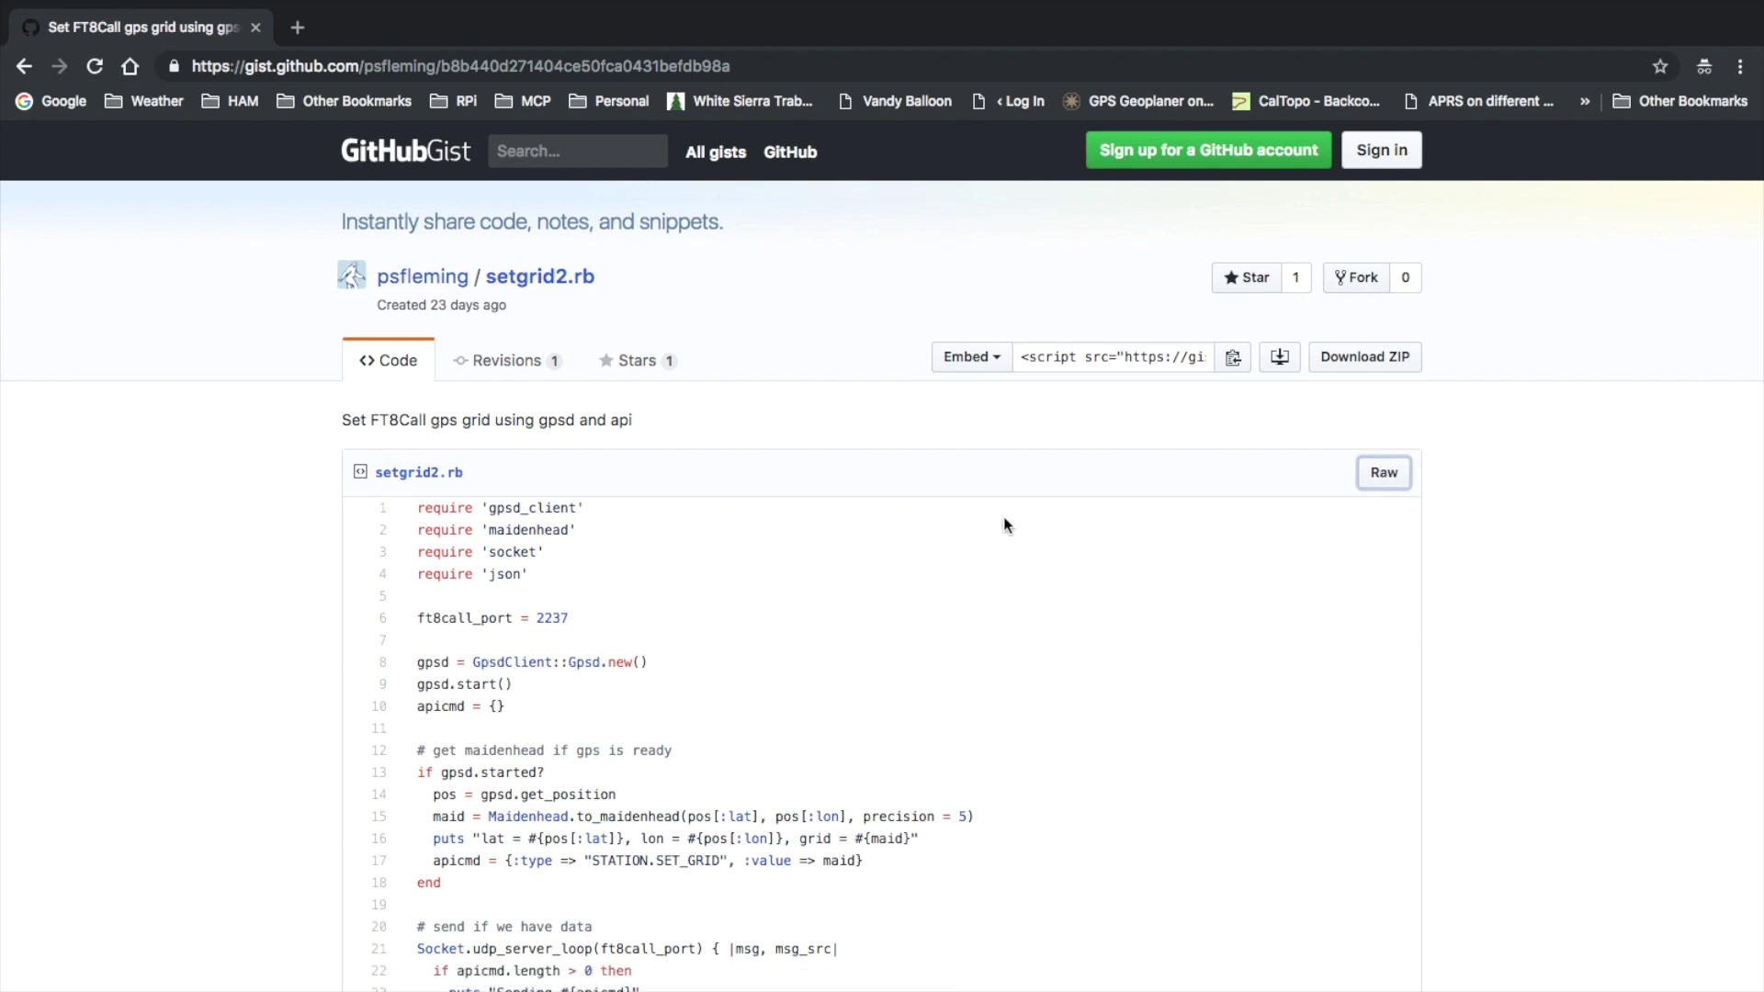
{"action": "key", "text": "super+Tab"}
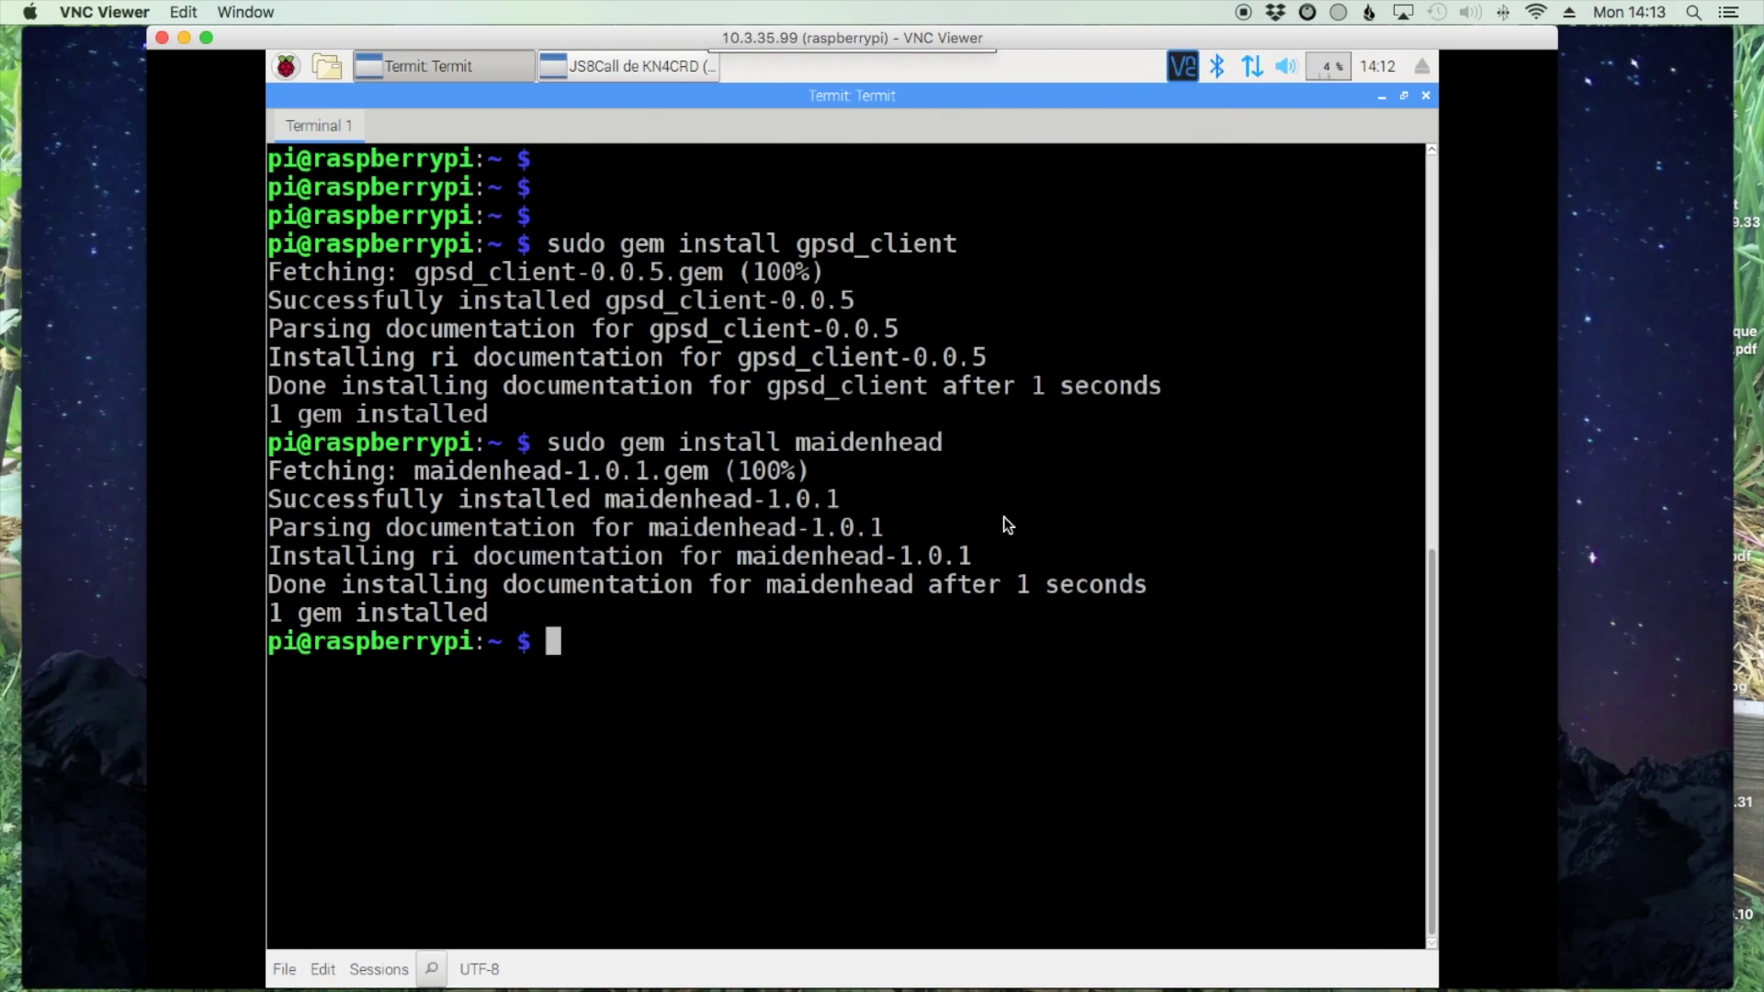
Step: Download setgrid2.rb with wget using the pasted raw gist link
{"action": "type", "text": "wget"}
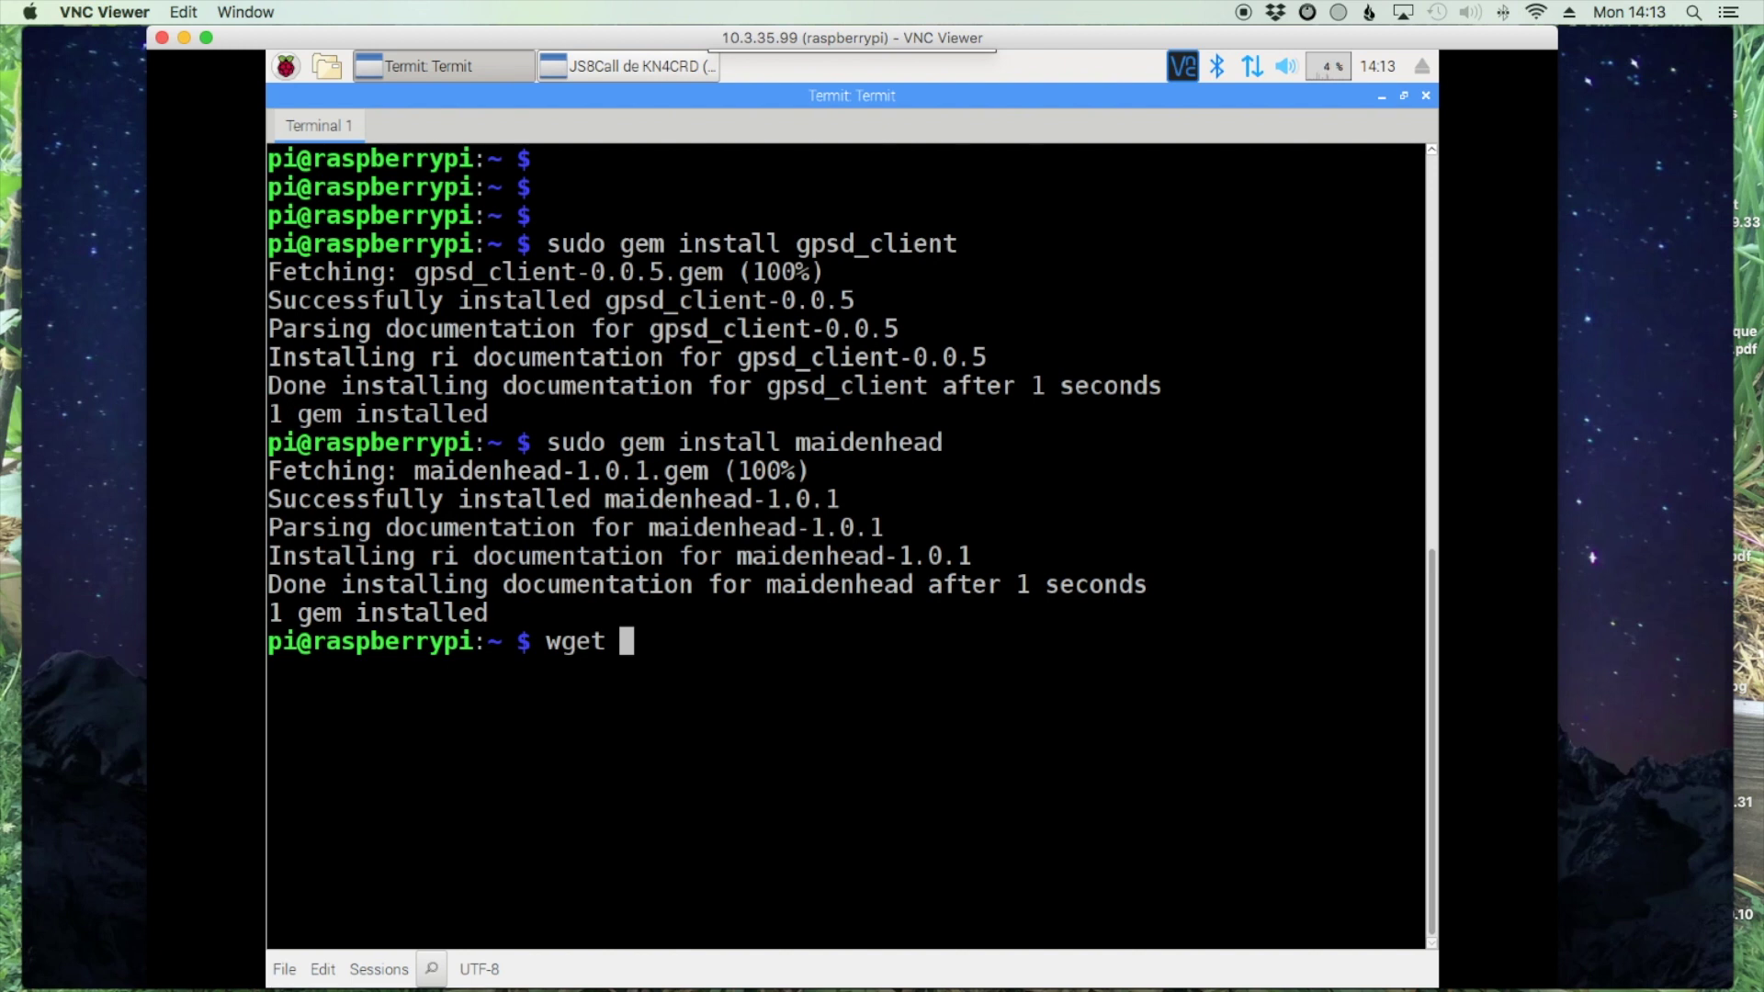
{"action": "right_click", "coordinate": [692, 649]}
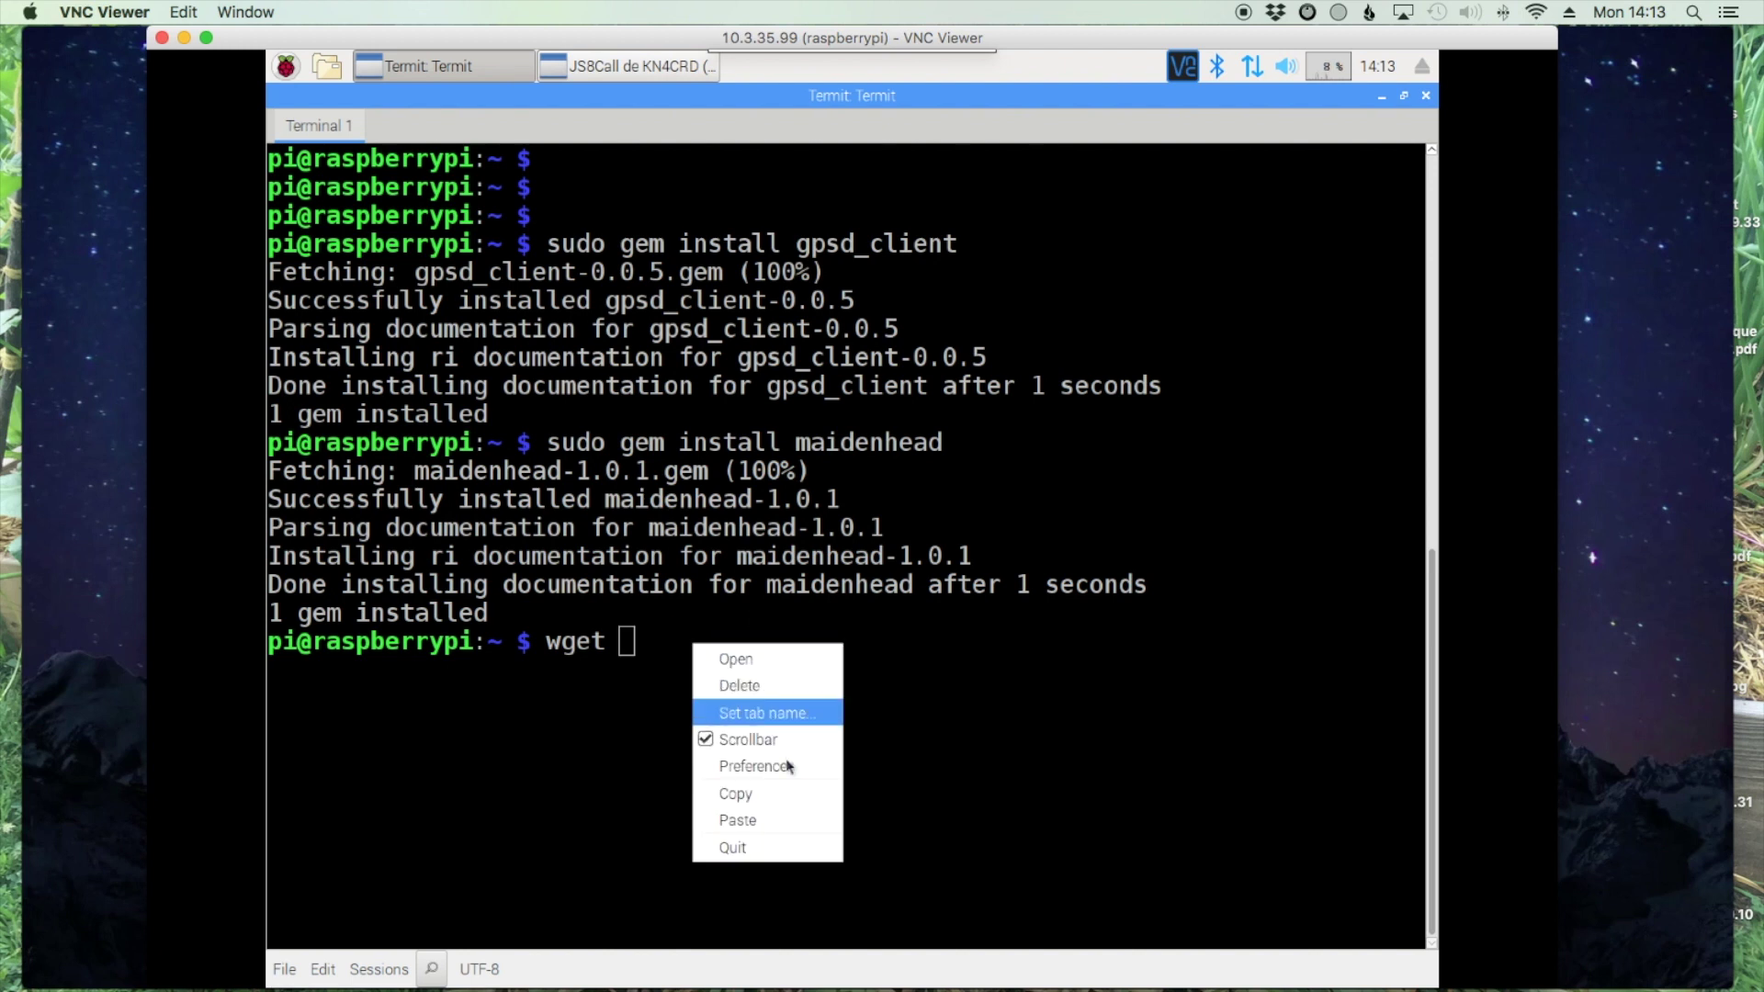
{"action": "left_click", "coordinate": [779, 821]}
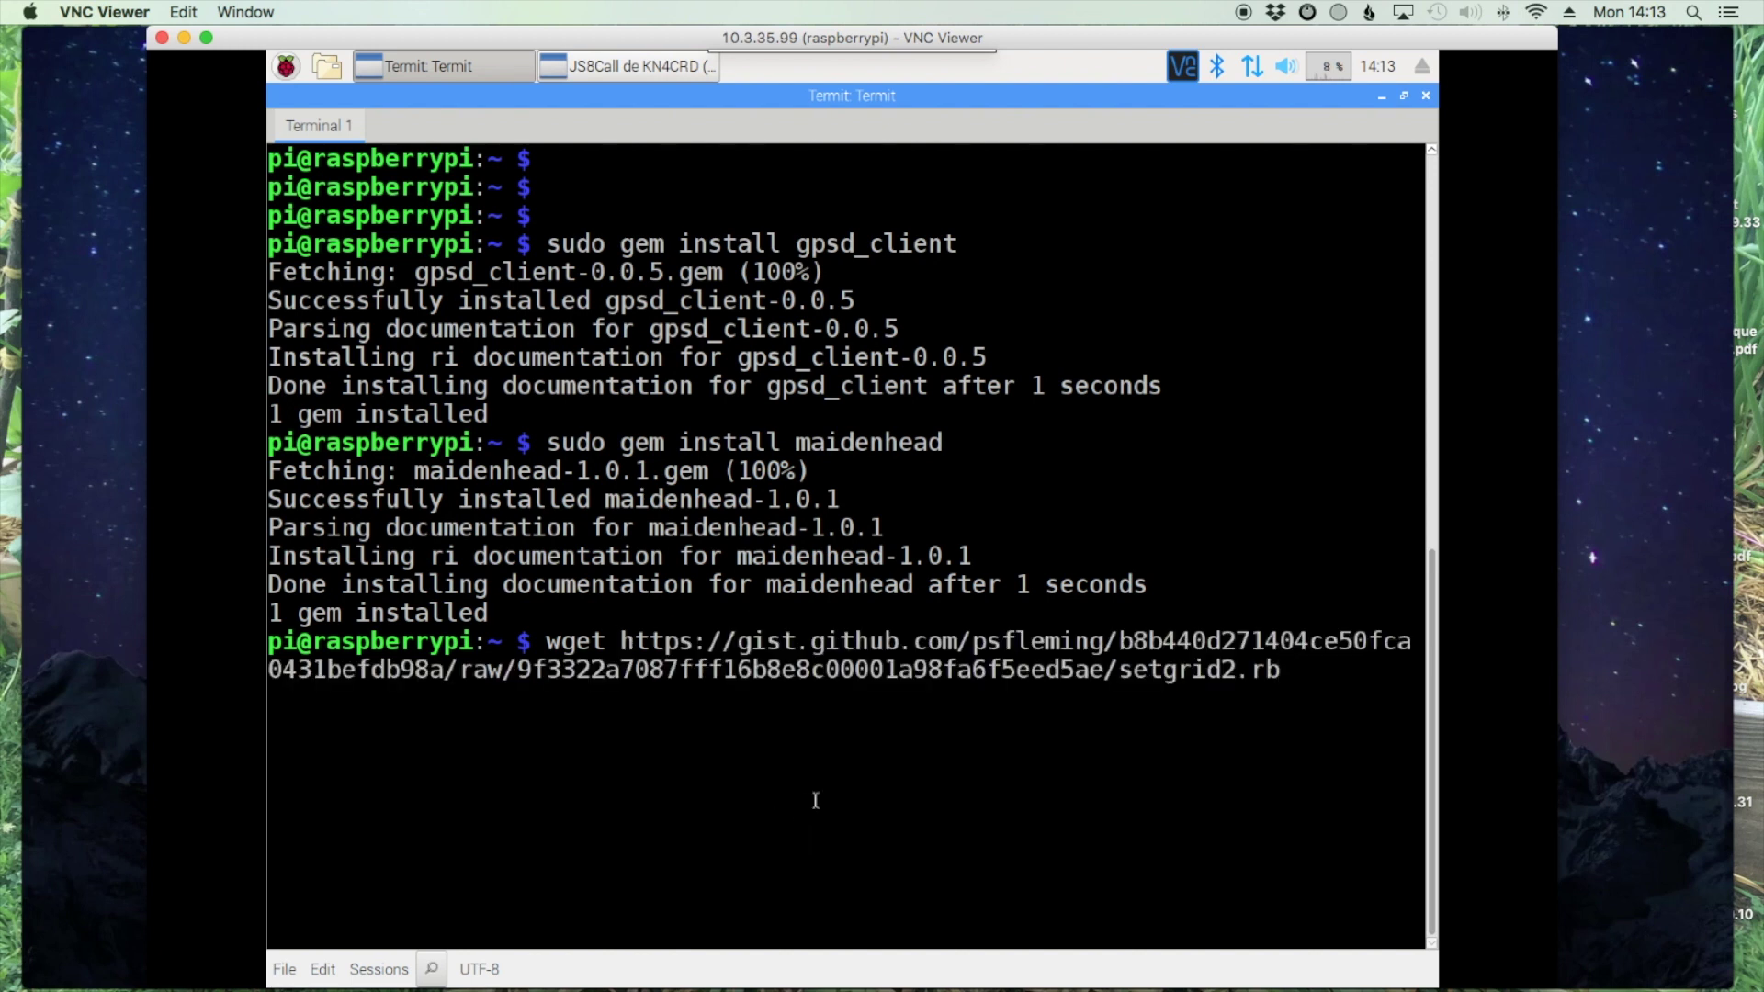
{"action": "key", "text": "Return"}
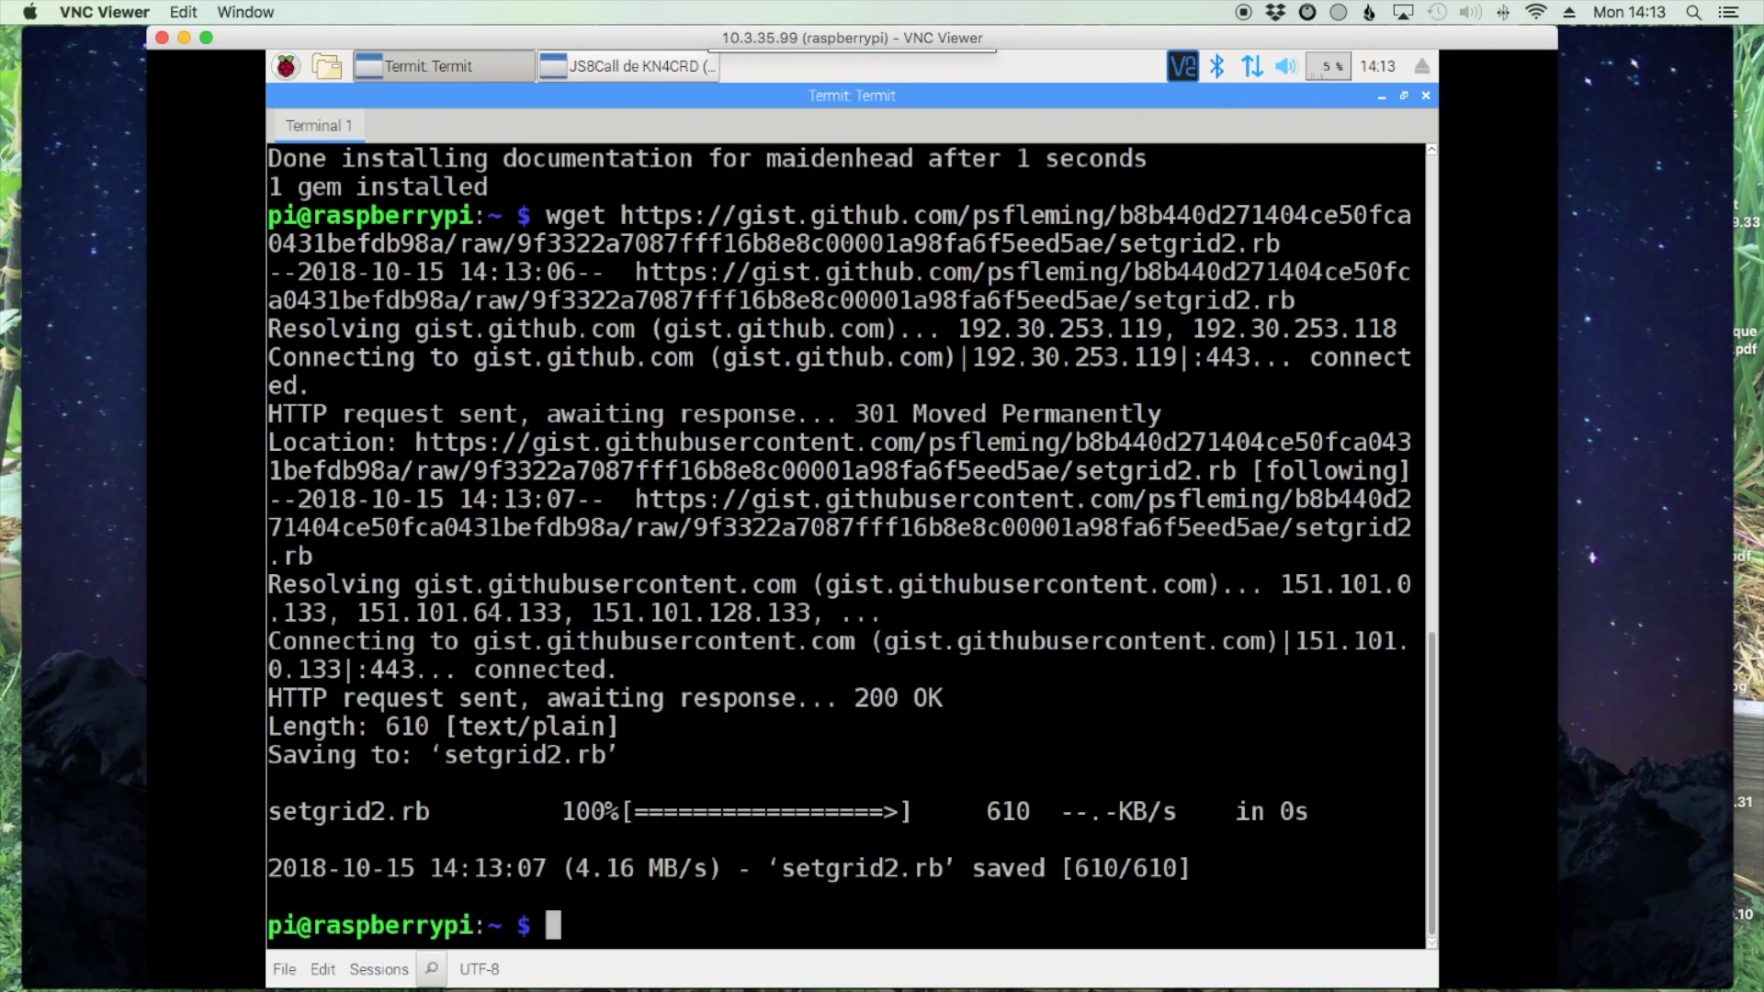
Step: Clear the terminal and list the home directory with ls
{"action": "type", "text": "clear"}
{"action": "key", "text": "Return"}
{"action": "key", "text": "Return"}
{"action": "key", "text": "Return"}
{"action": "key", "text": "Return"}
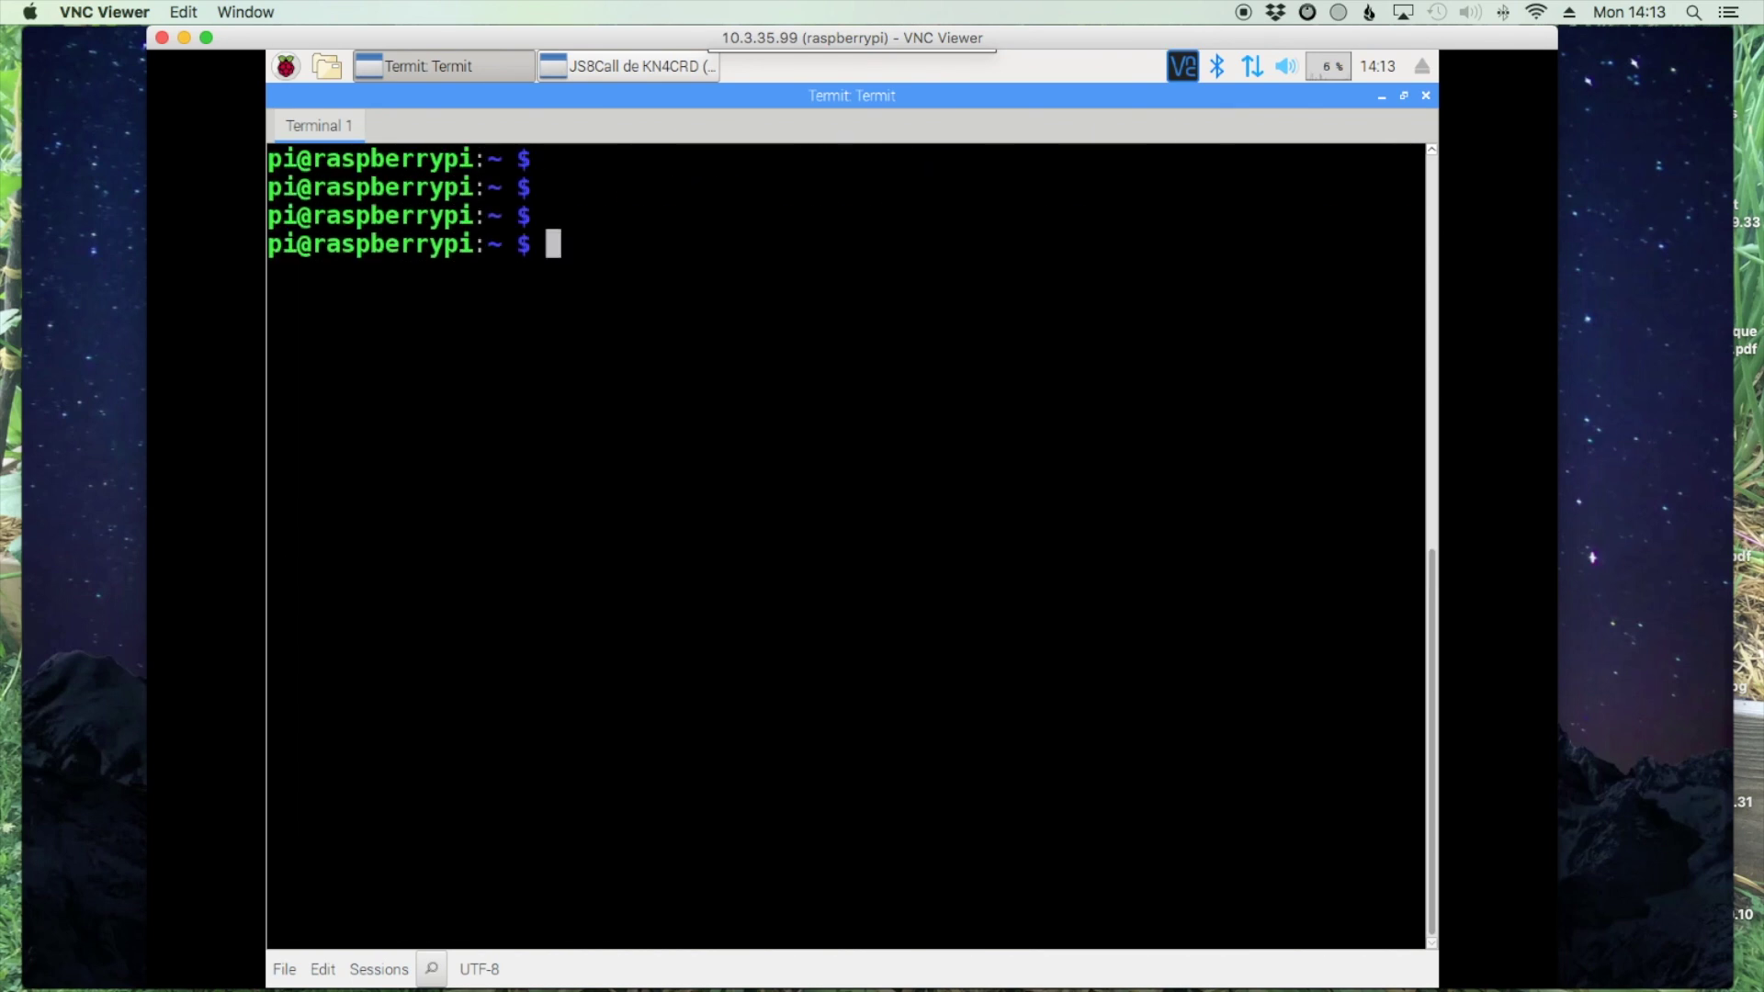
{"action": "type", "text": "ls"}
{"action": "key", "text": "Return"}
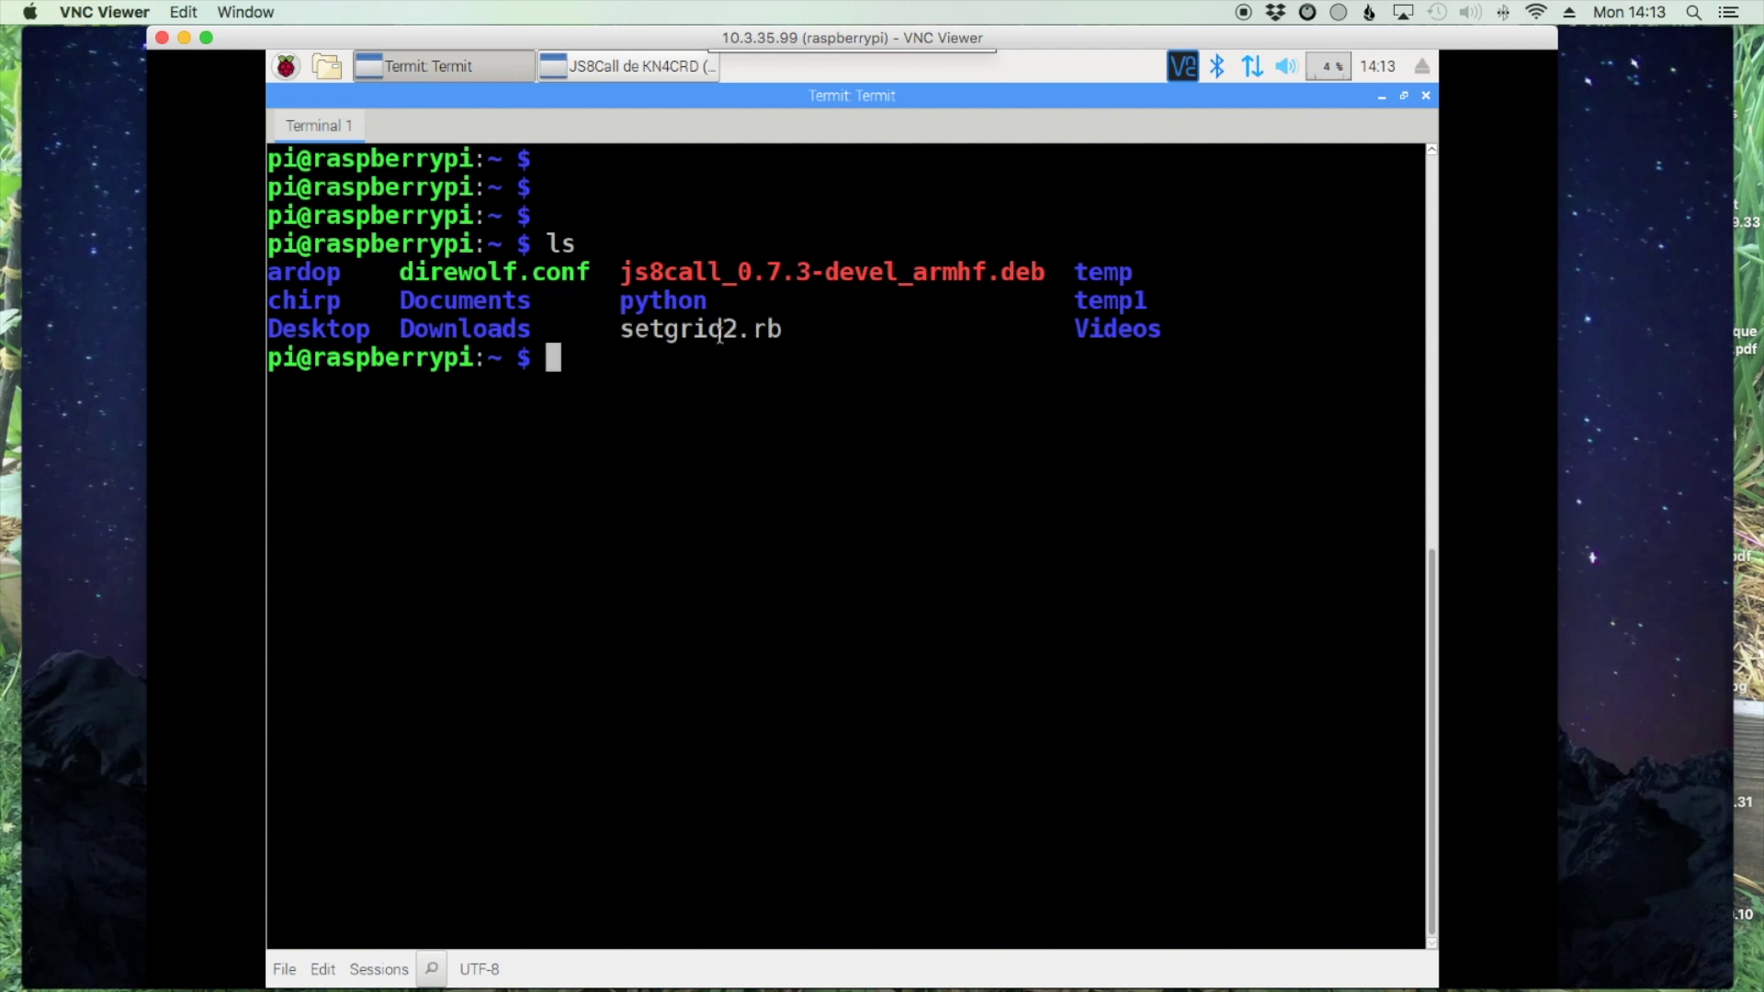
Step: Bring JS8Call to the front and review File > Settings, closing it with OK
{"action": "left_click", "coordinate": [613, 71]}
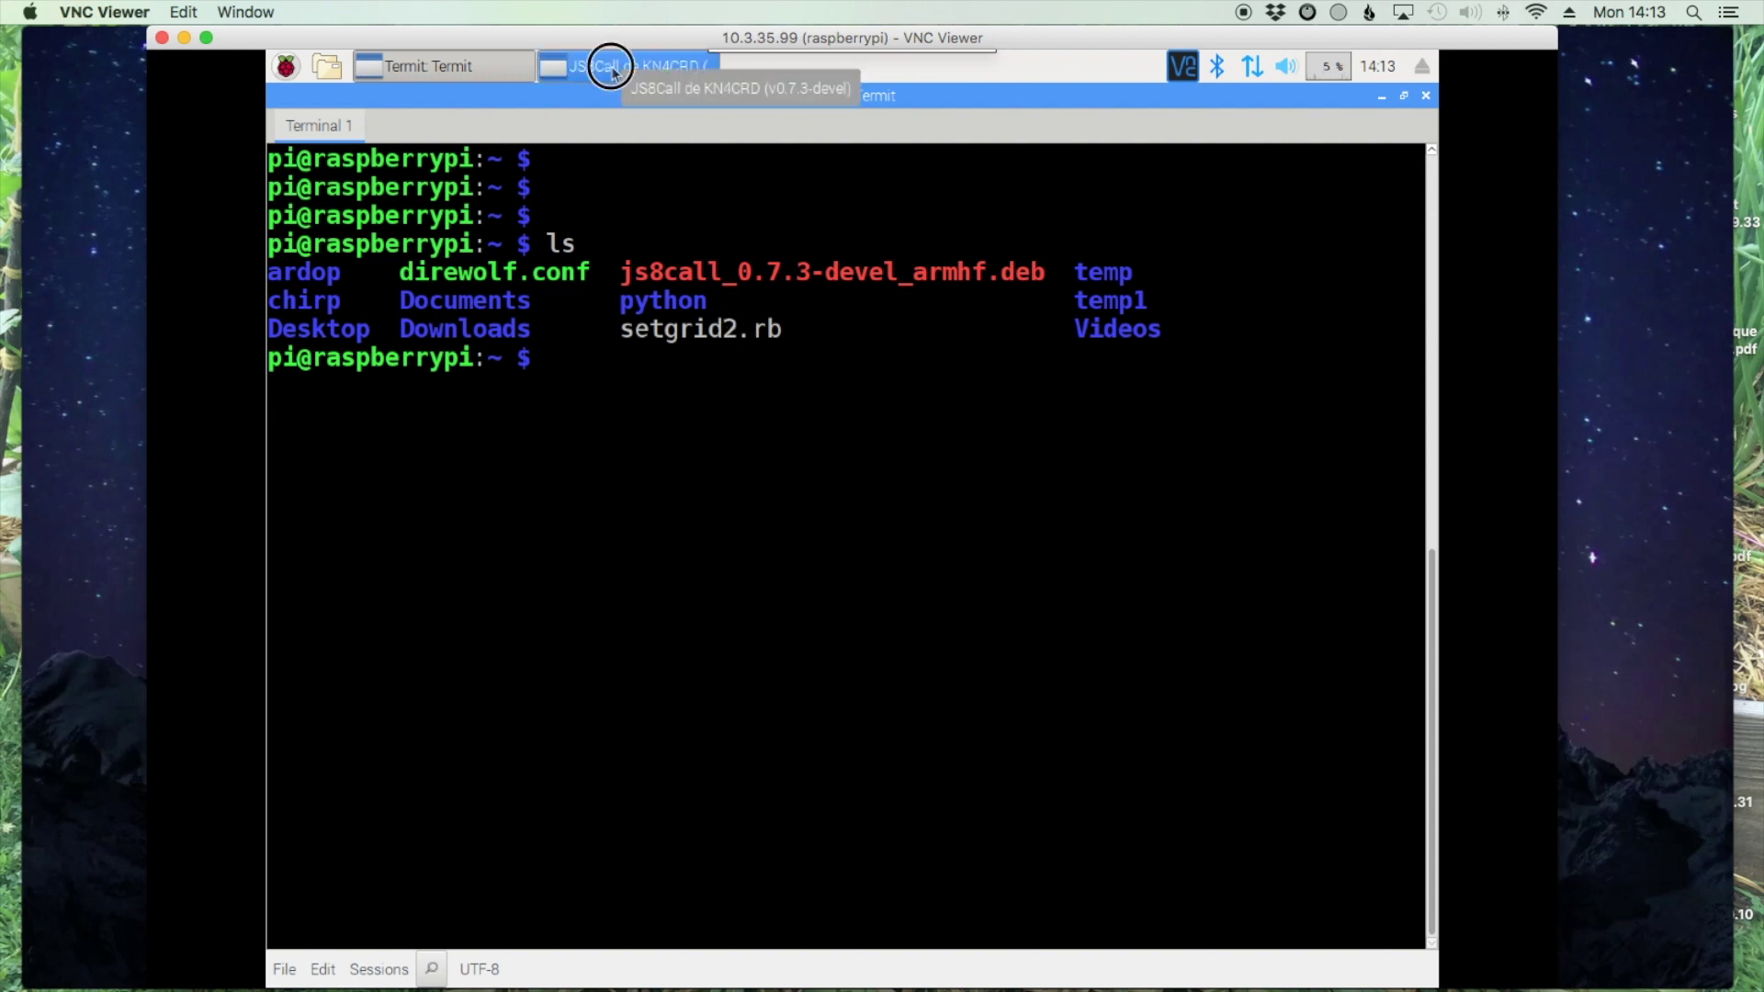
{"action": "left_click", "coordinate": [287, 120]}
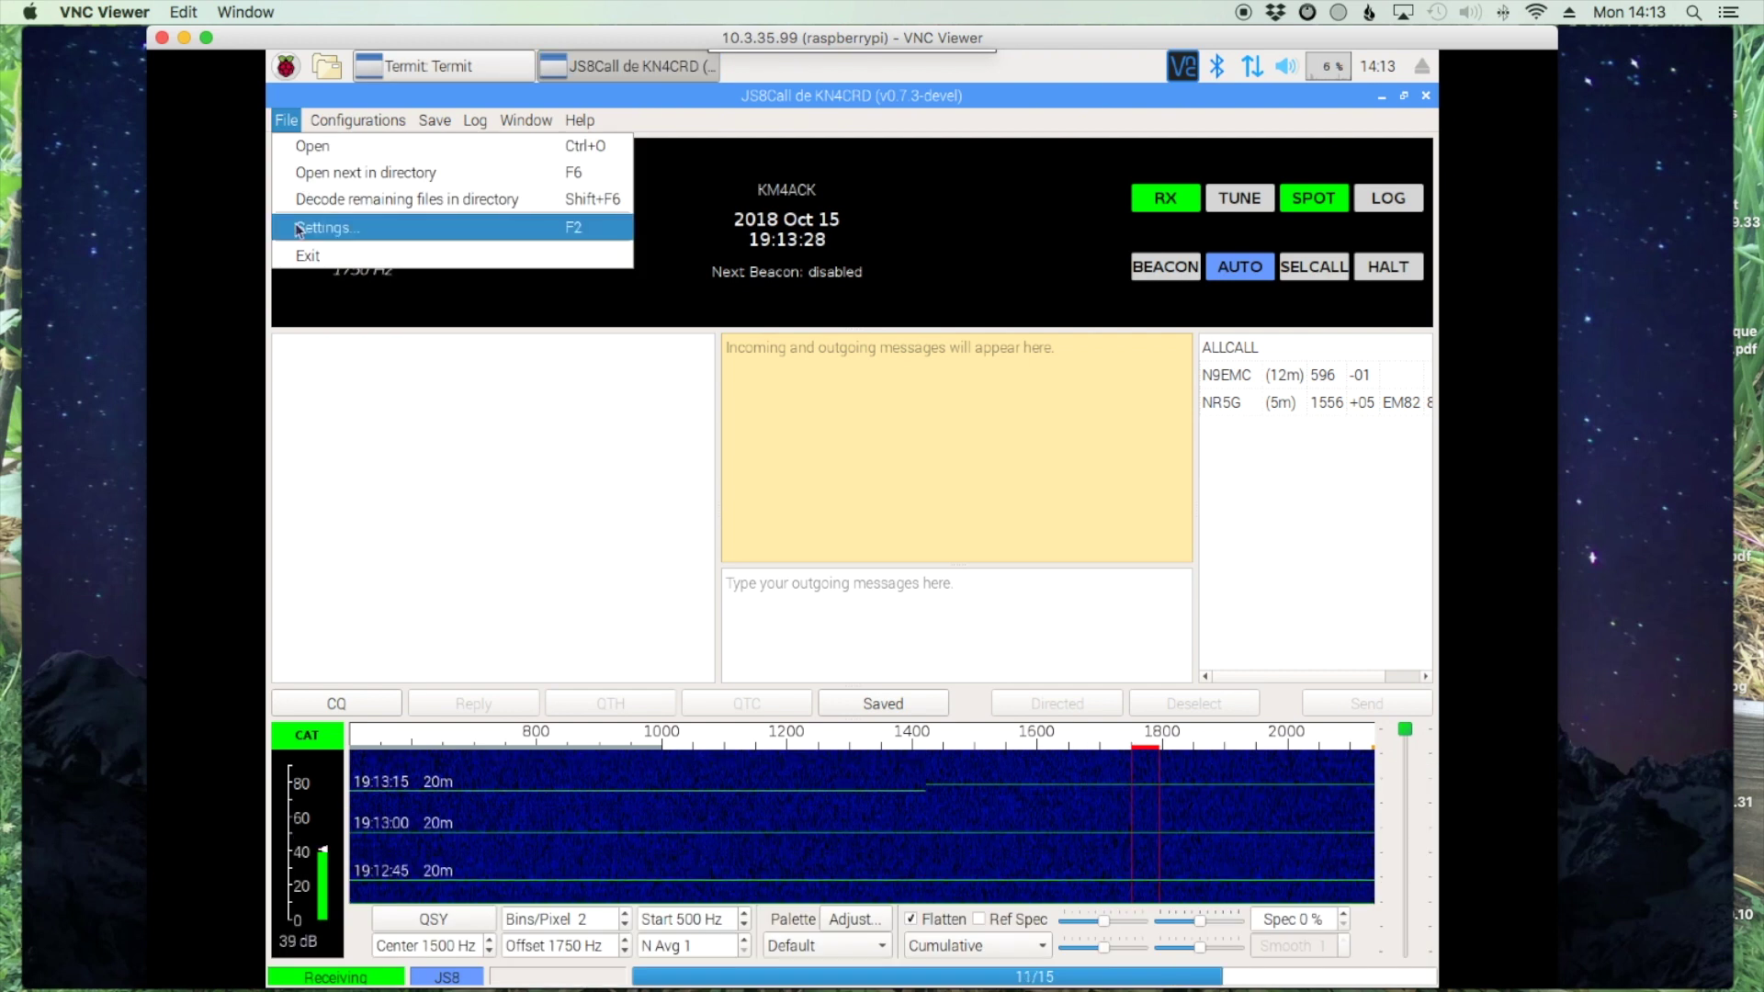
{"action": "left_click", "coordinate": [343, 236]}
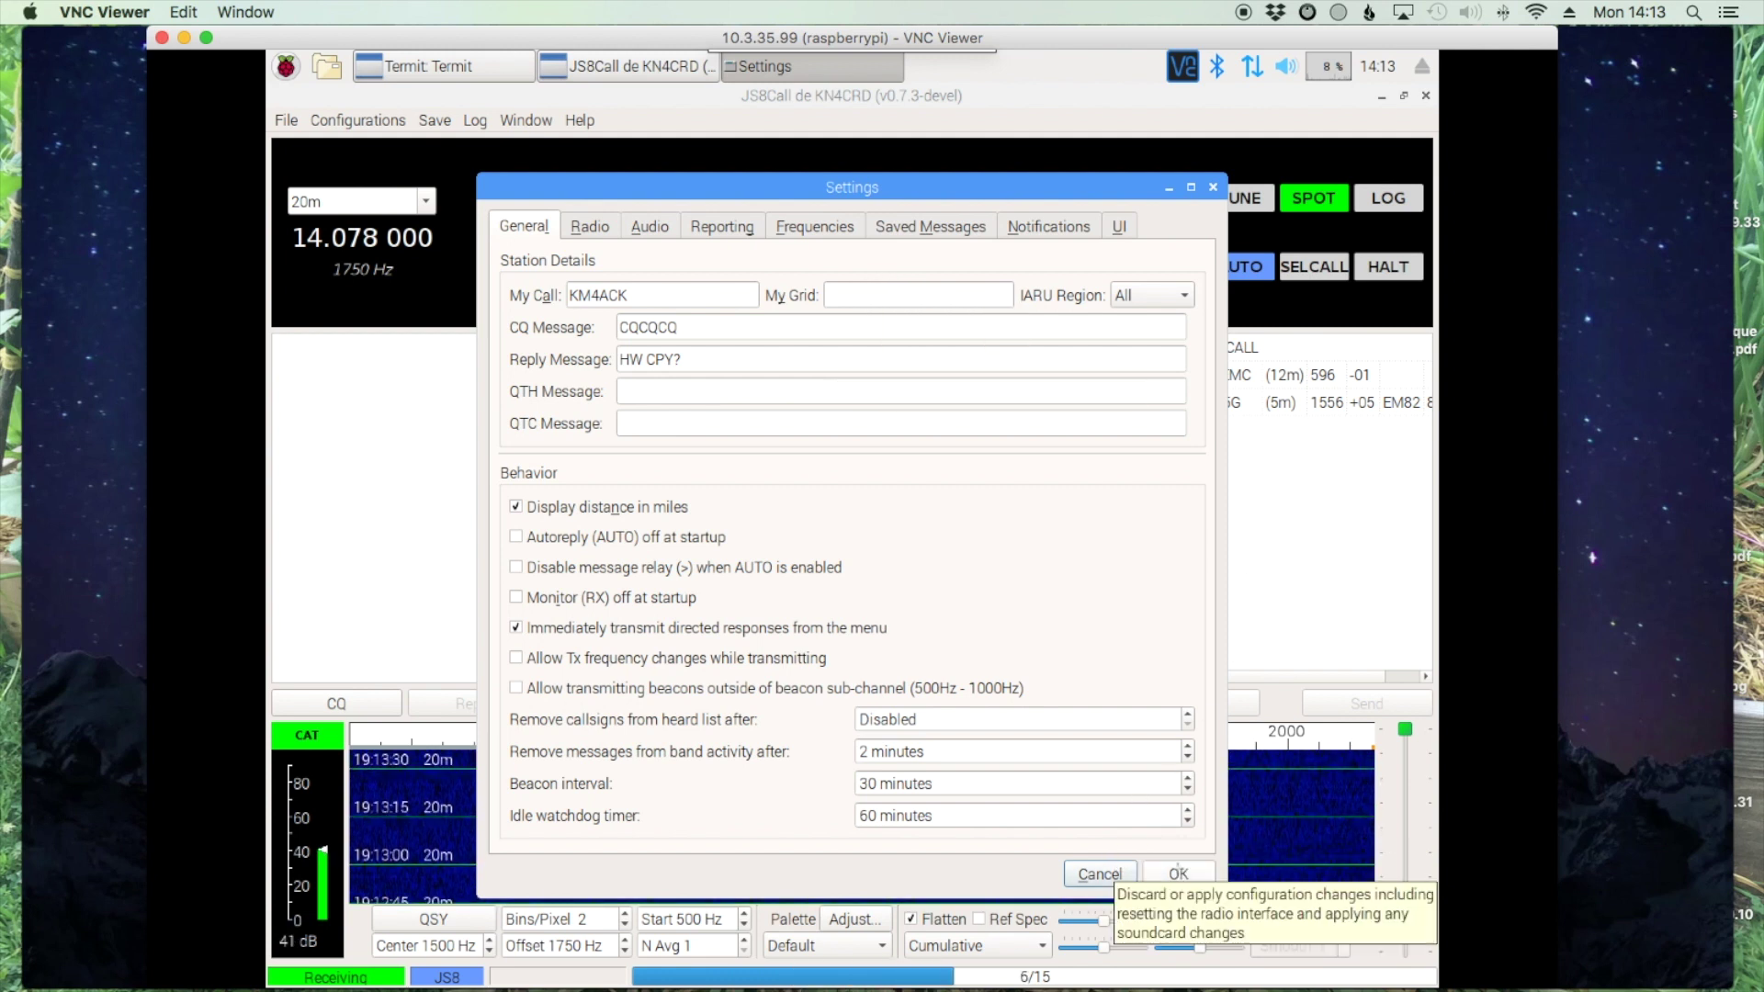
{"action": "left_click", "coordinate": [1179, 873]}
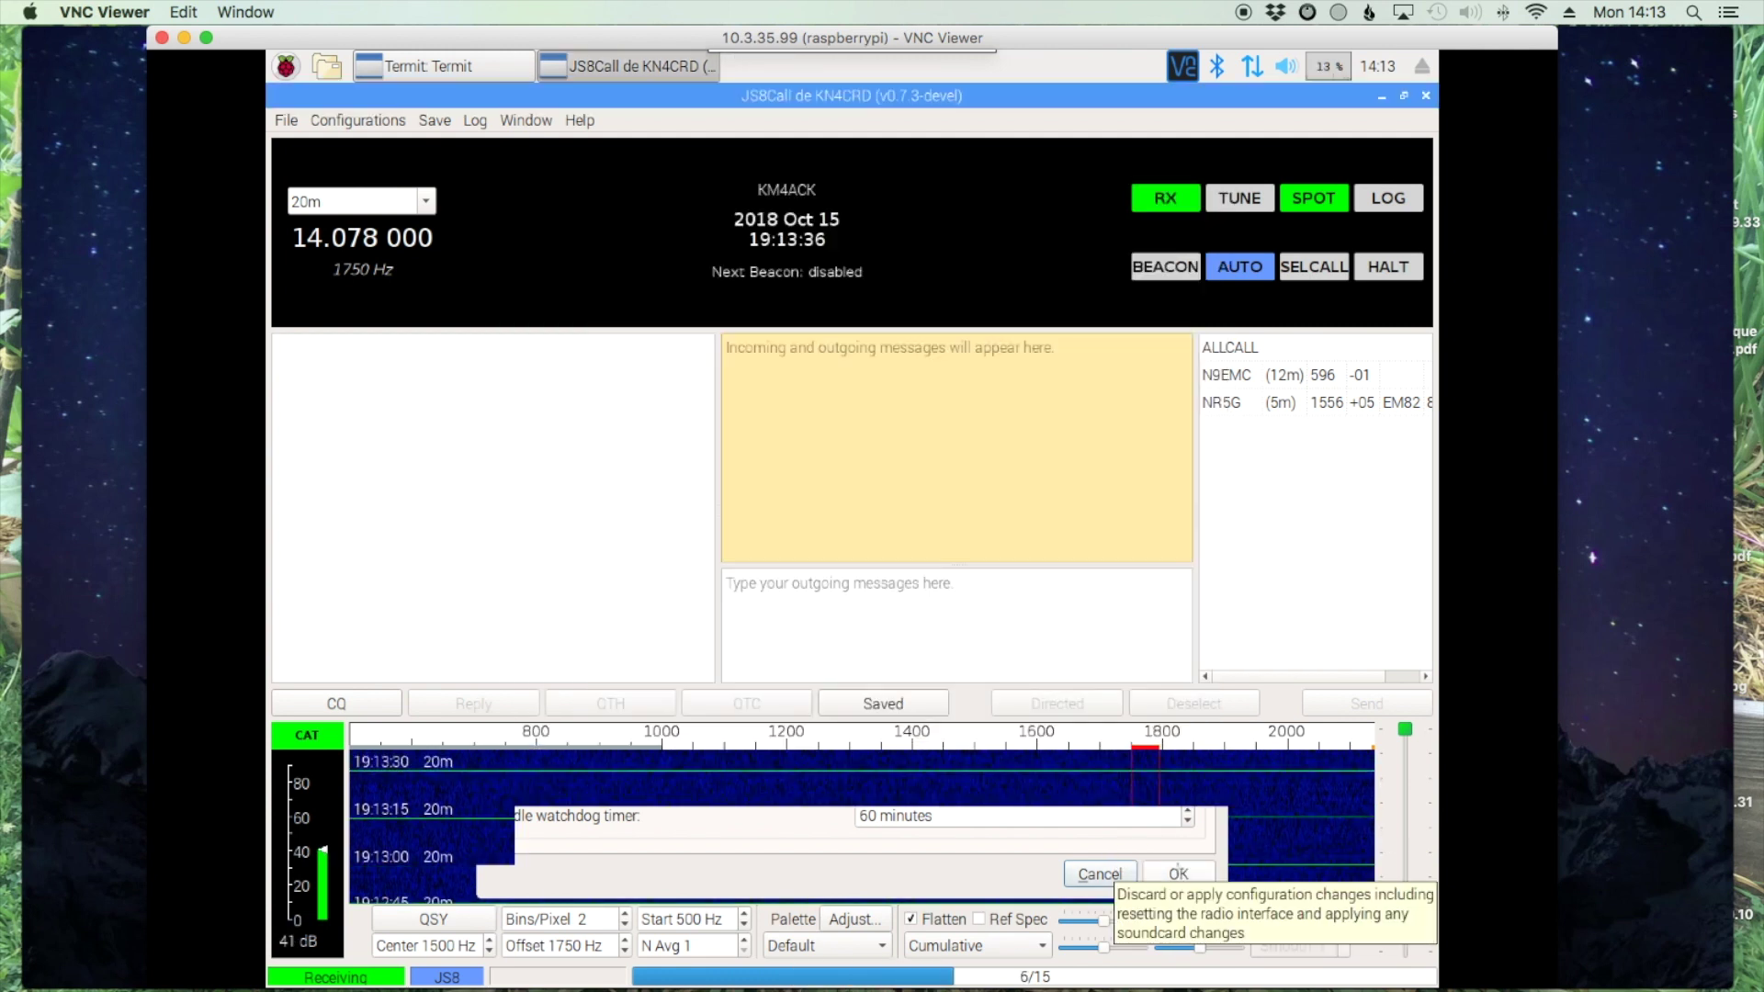
Step: Check ALLCALL's Directed to ALLCALL commands, which offer no grid option, then dismiss the menu
{"action": "right_click", "coordinate": [1218, 349]}
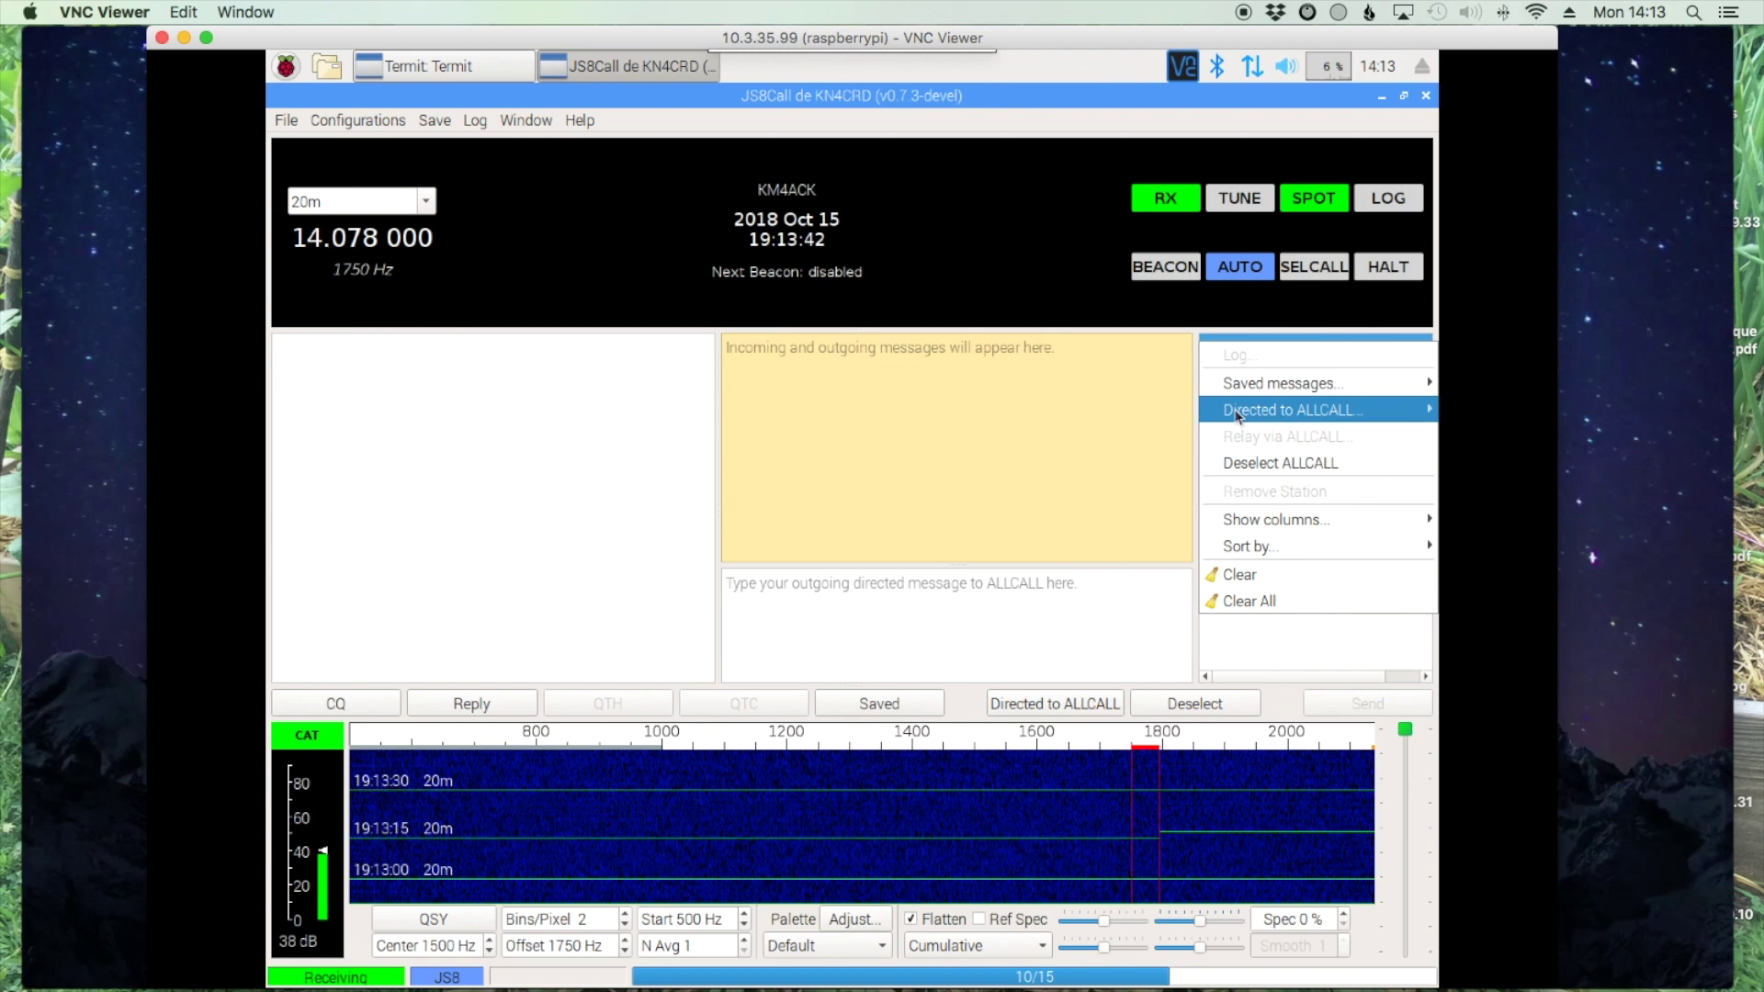
{"action": "mouse_move", "coordinate": [1239, 413]}
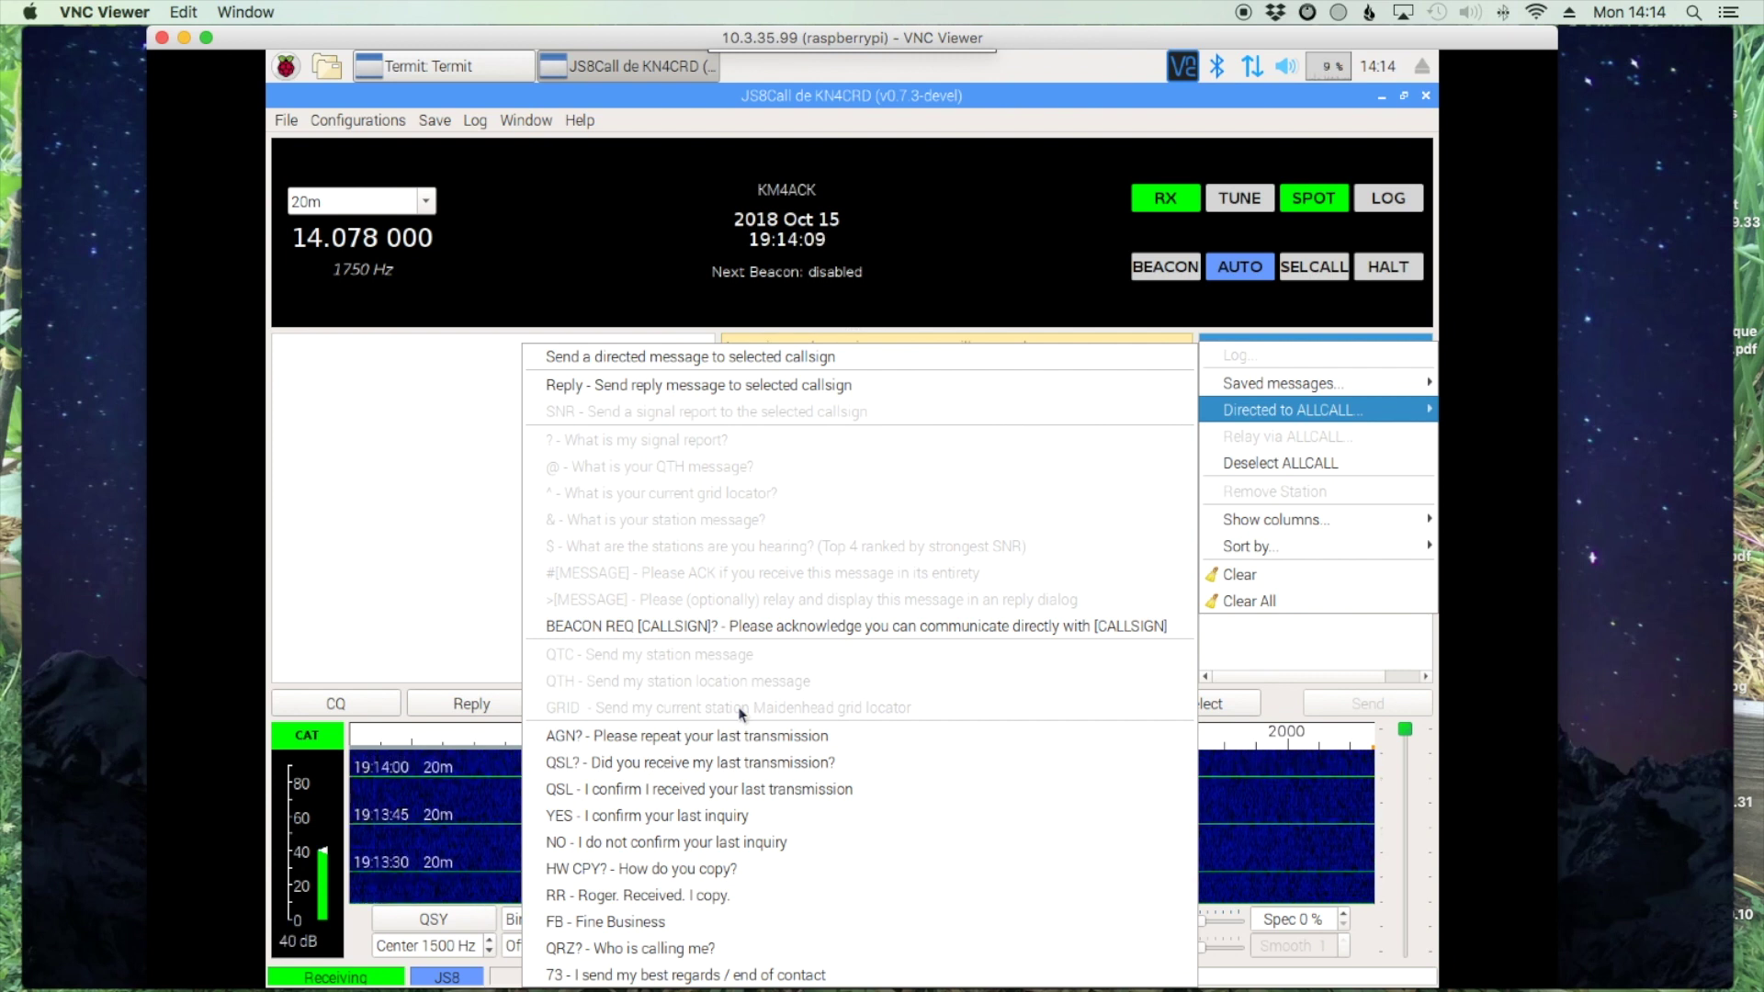
{"action": "left_click", "coordinate": [466, 76]}
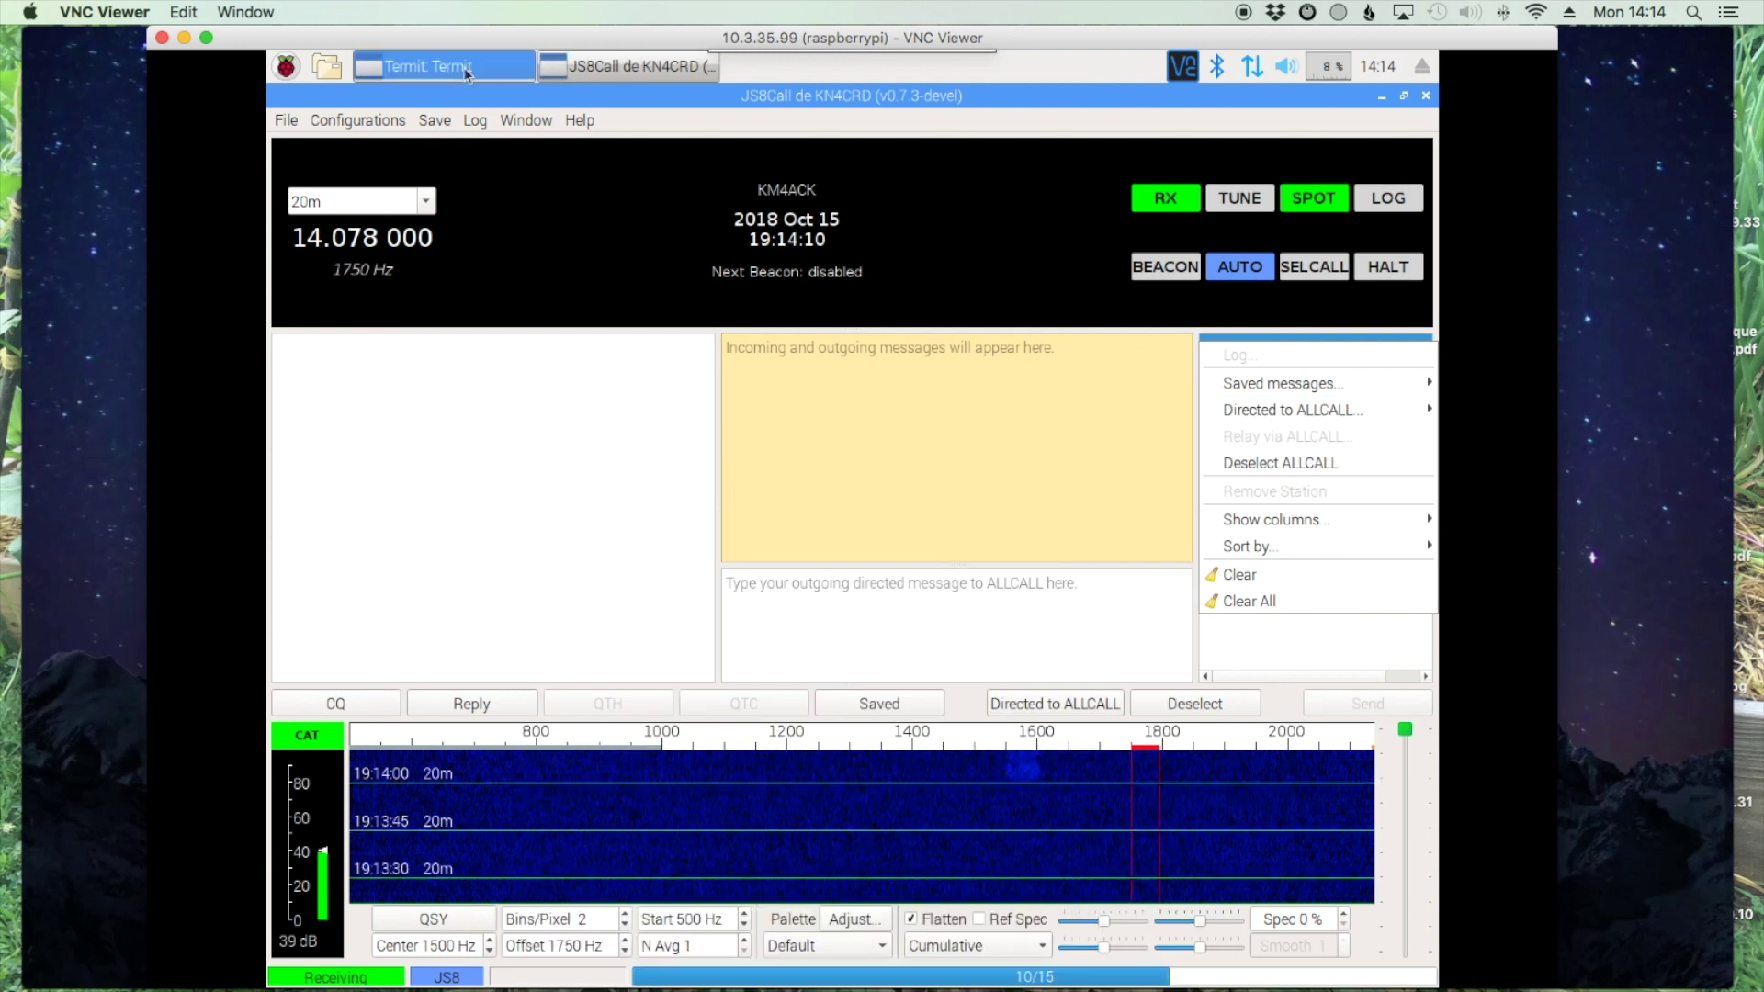
{"action": "left_click", "coordinate": [465, 72]}
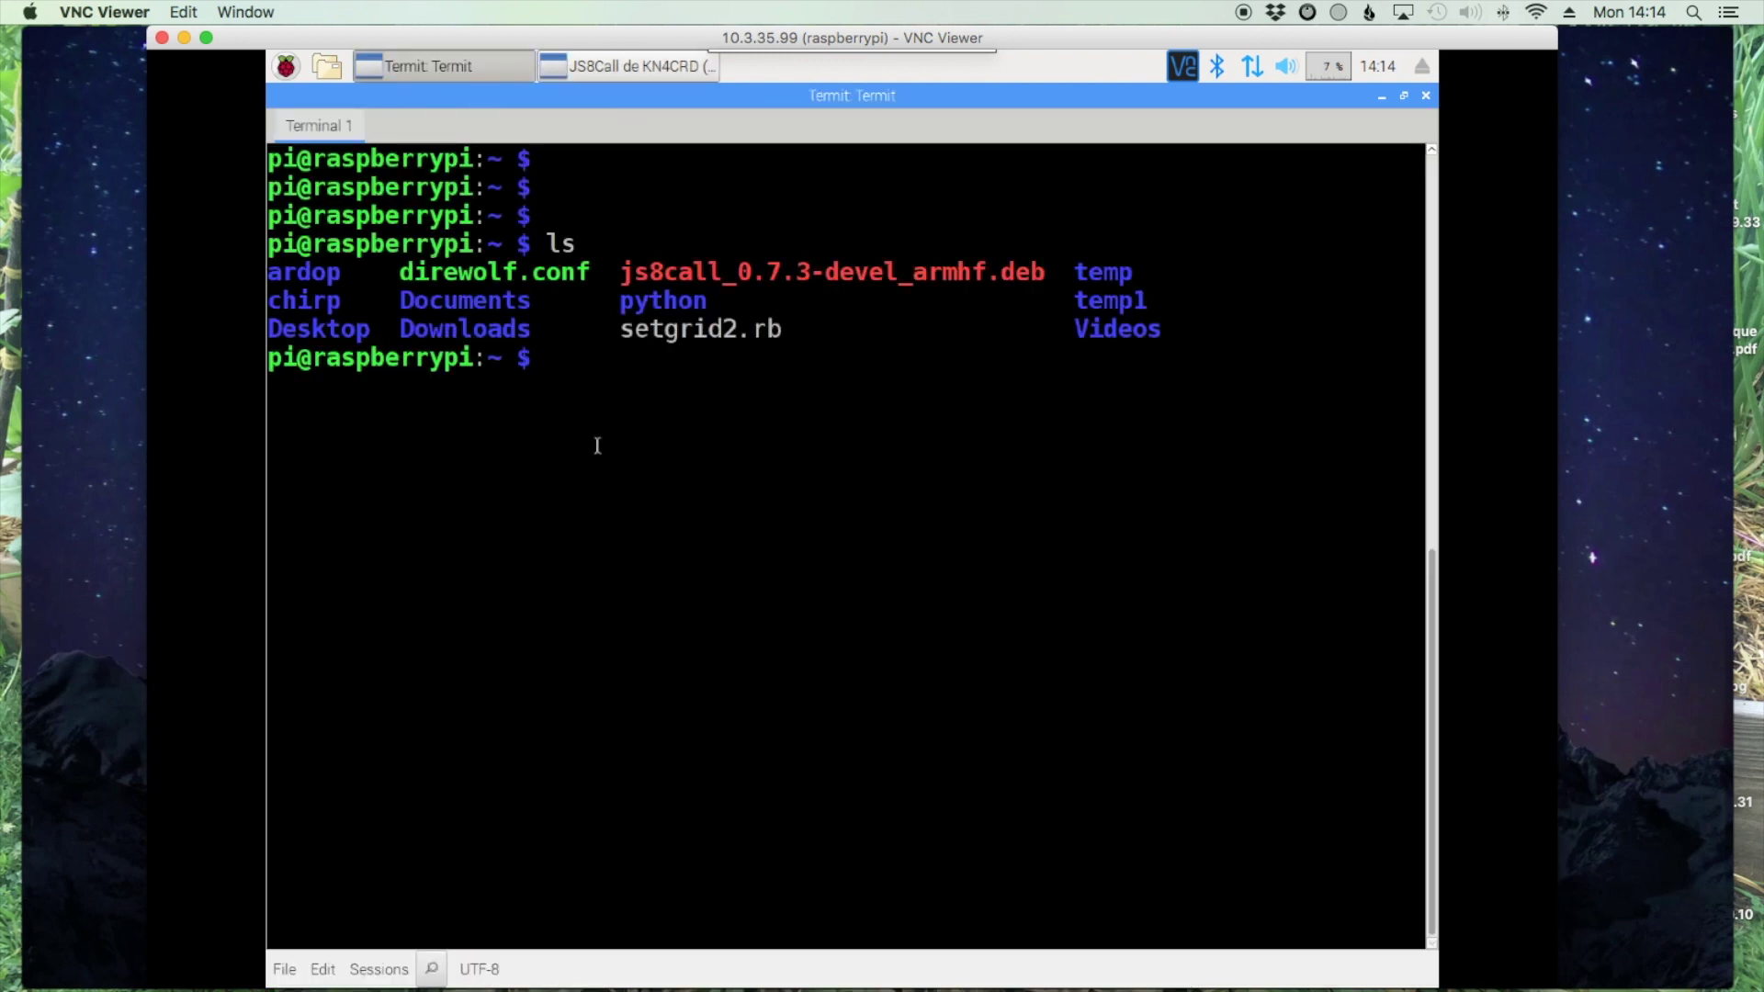
{"action": "type", "text": "ruby set"}
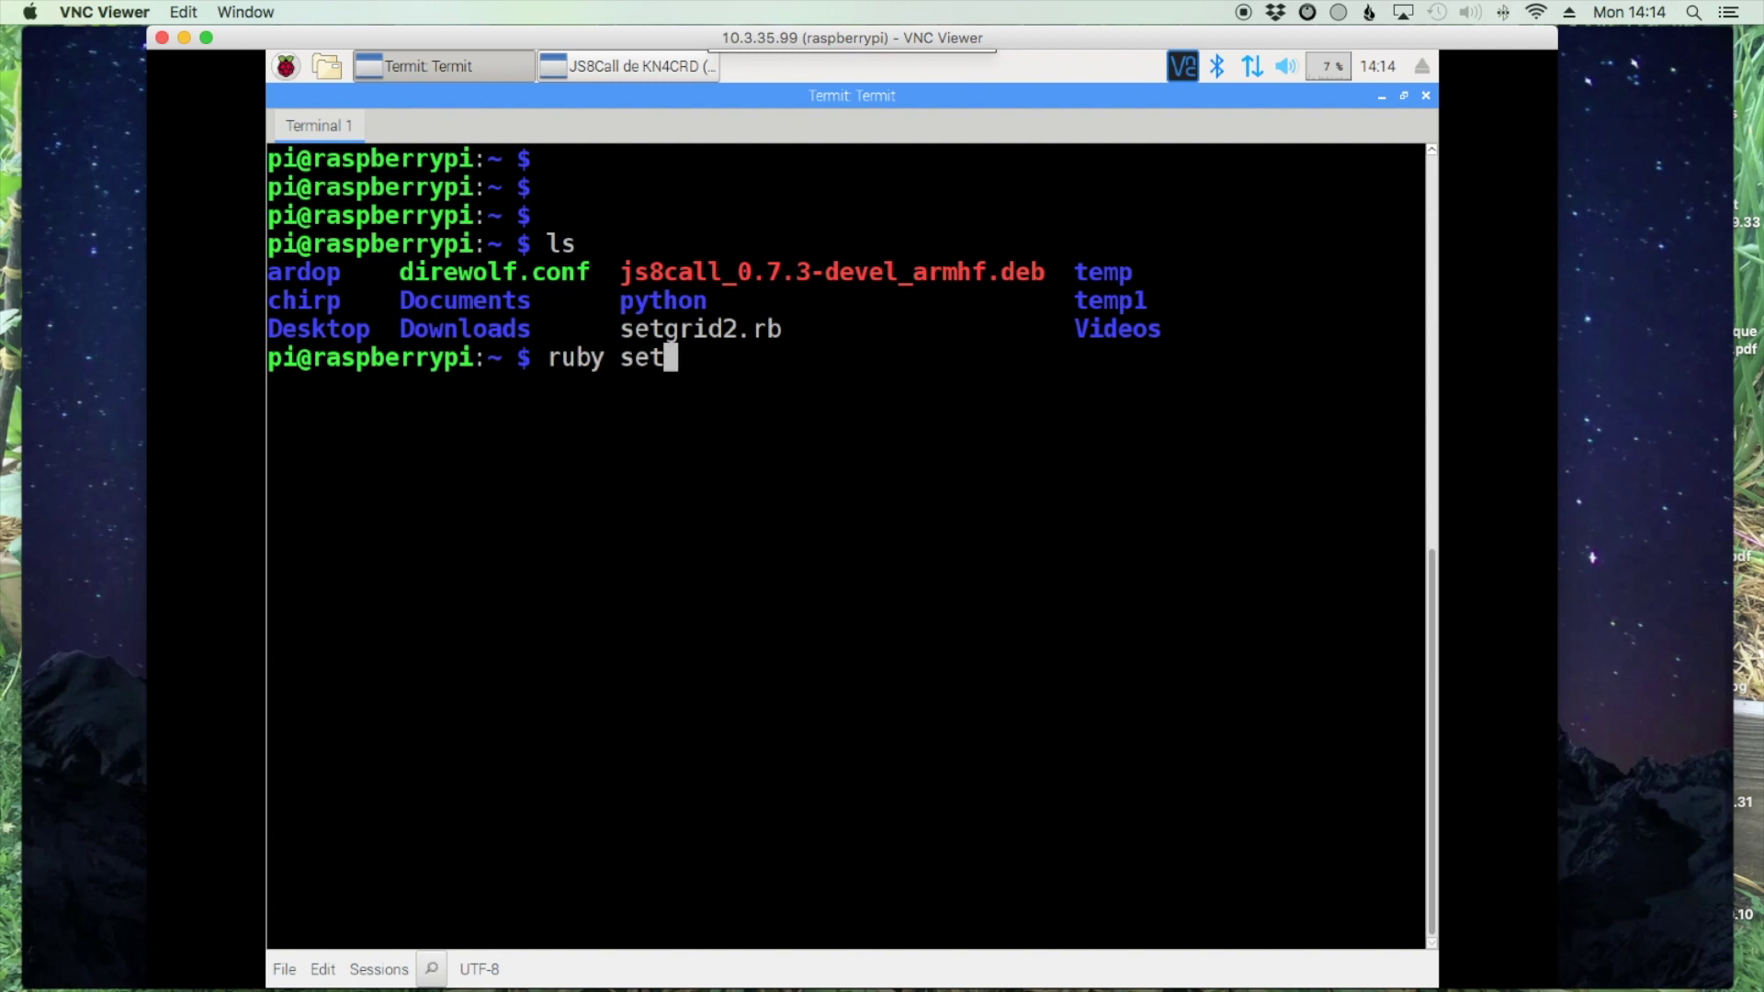
{"action": "type", "text": "grid2"}
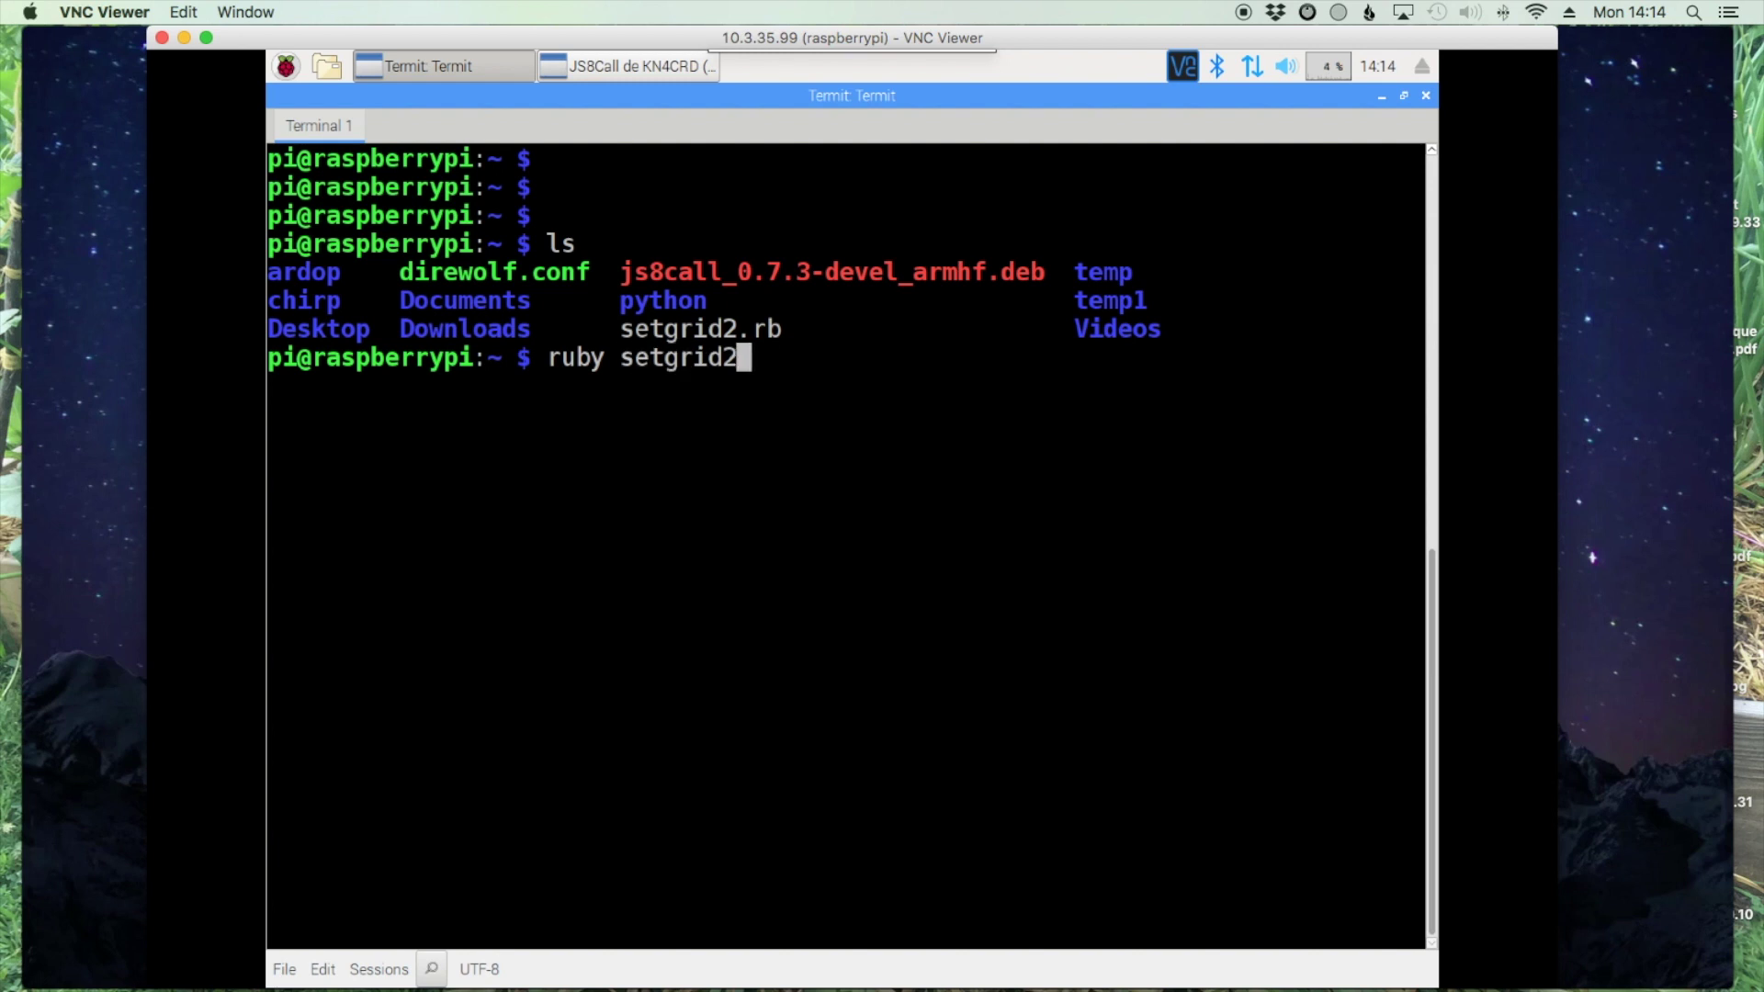
{"action": "type", "text": ".rb"}
{"action": "key", "text": "Return"}
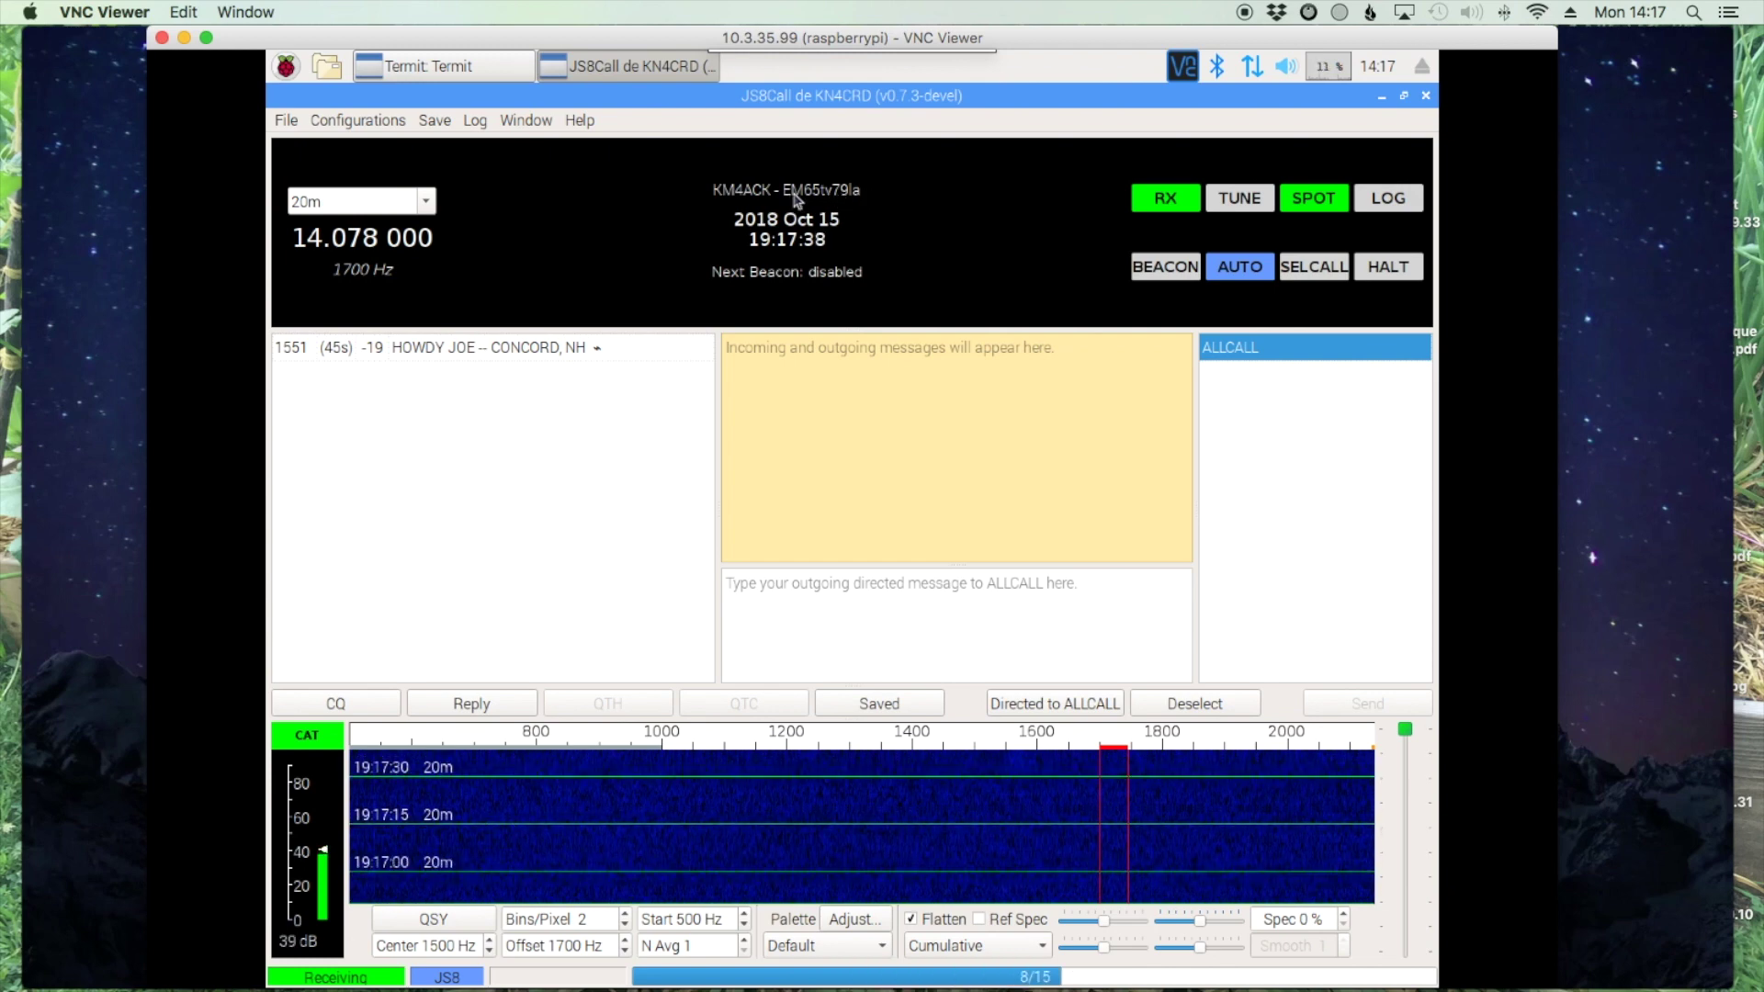
Step: Review the Reporting tab and the blank General My Grid field in JS8Call settings, then close without saving
{"action": "left_click", "coordinate": [286, 124]}
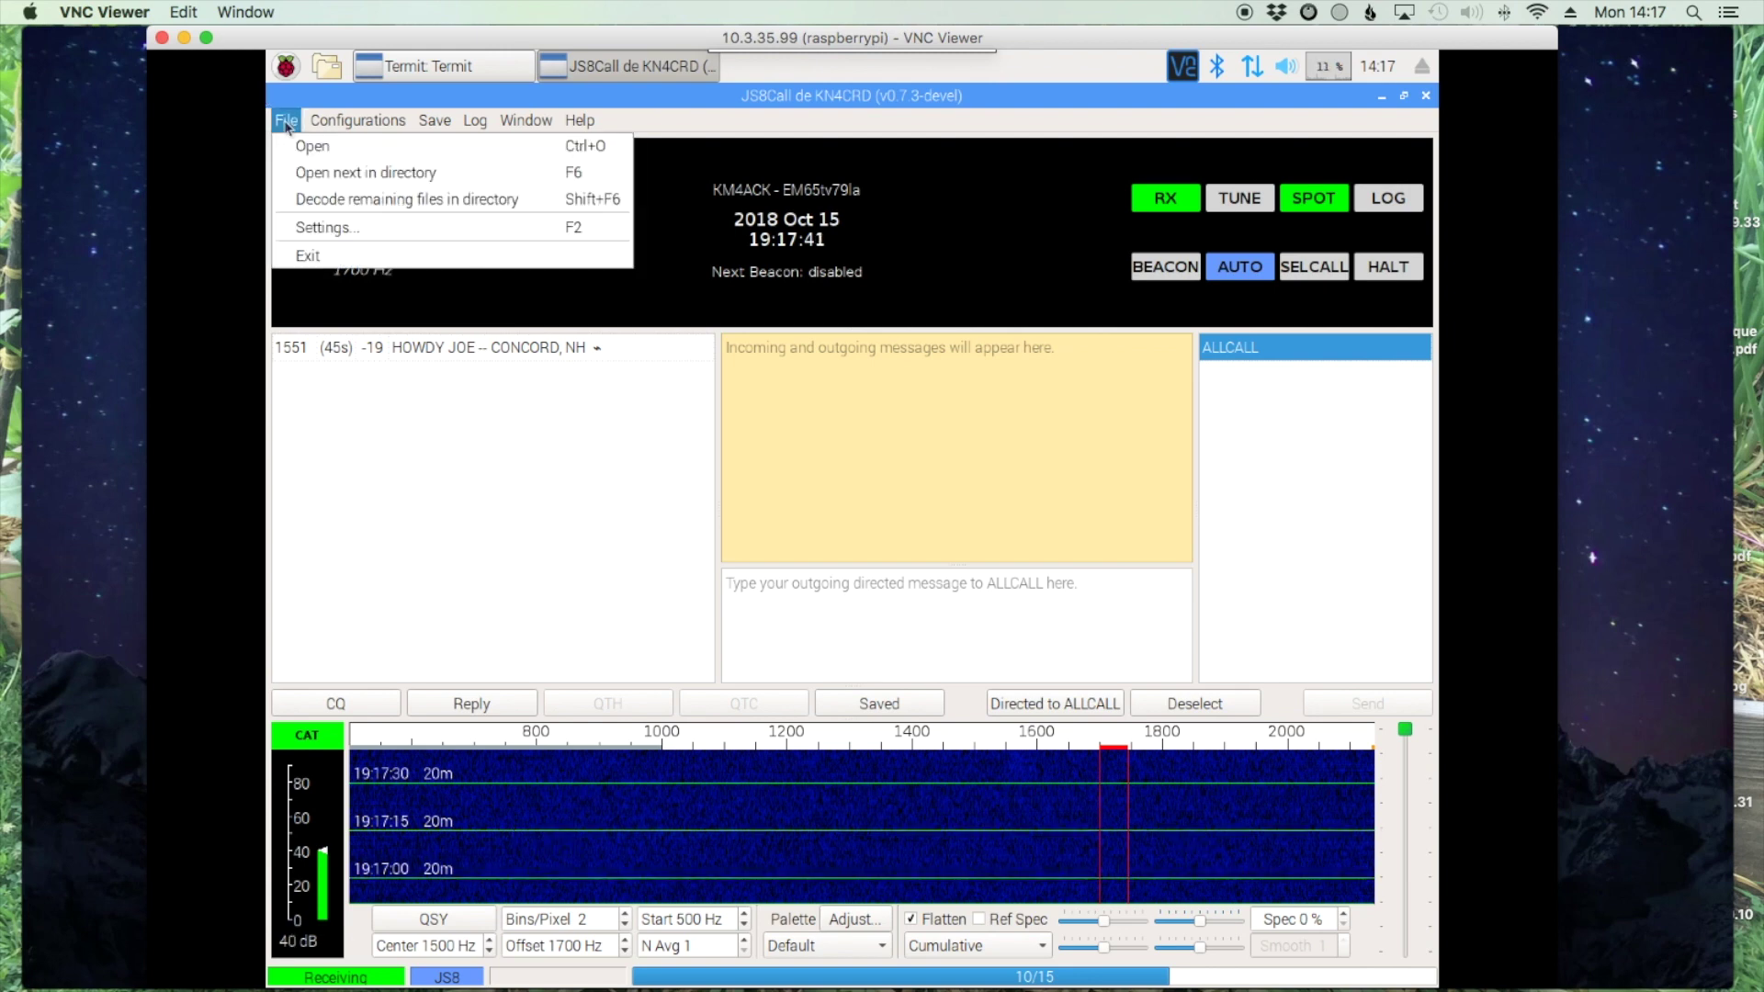
{"action": "left_click", "coordinate": [309, 230]}
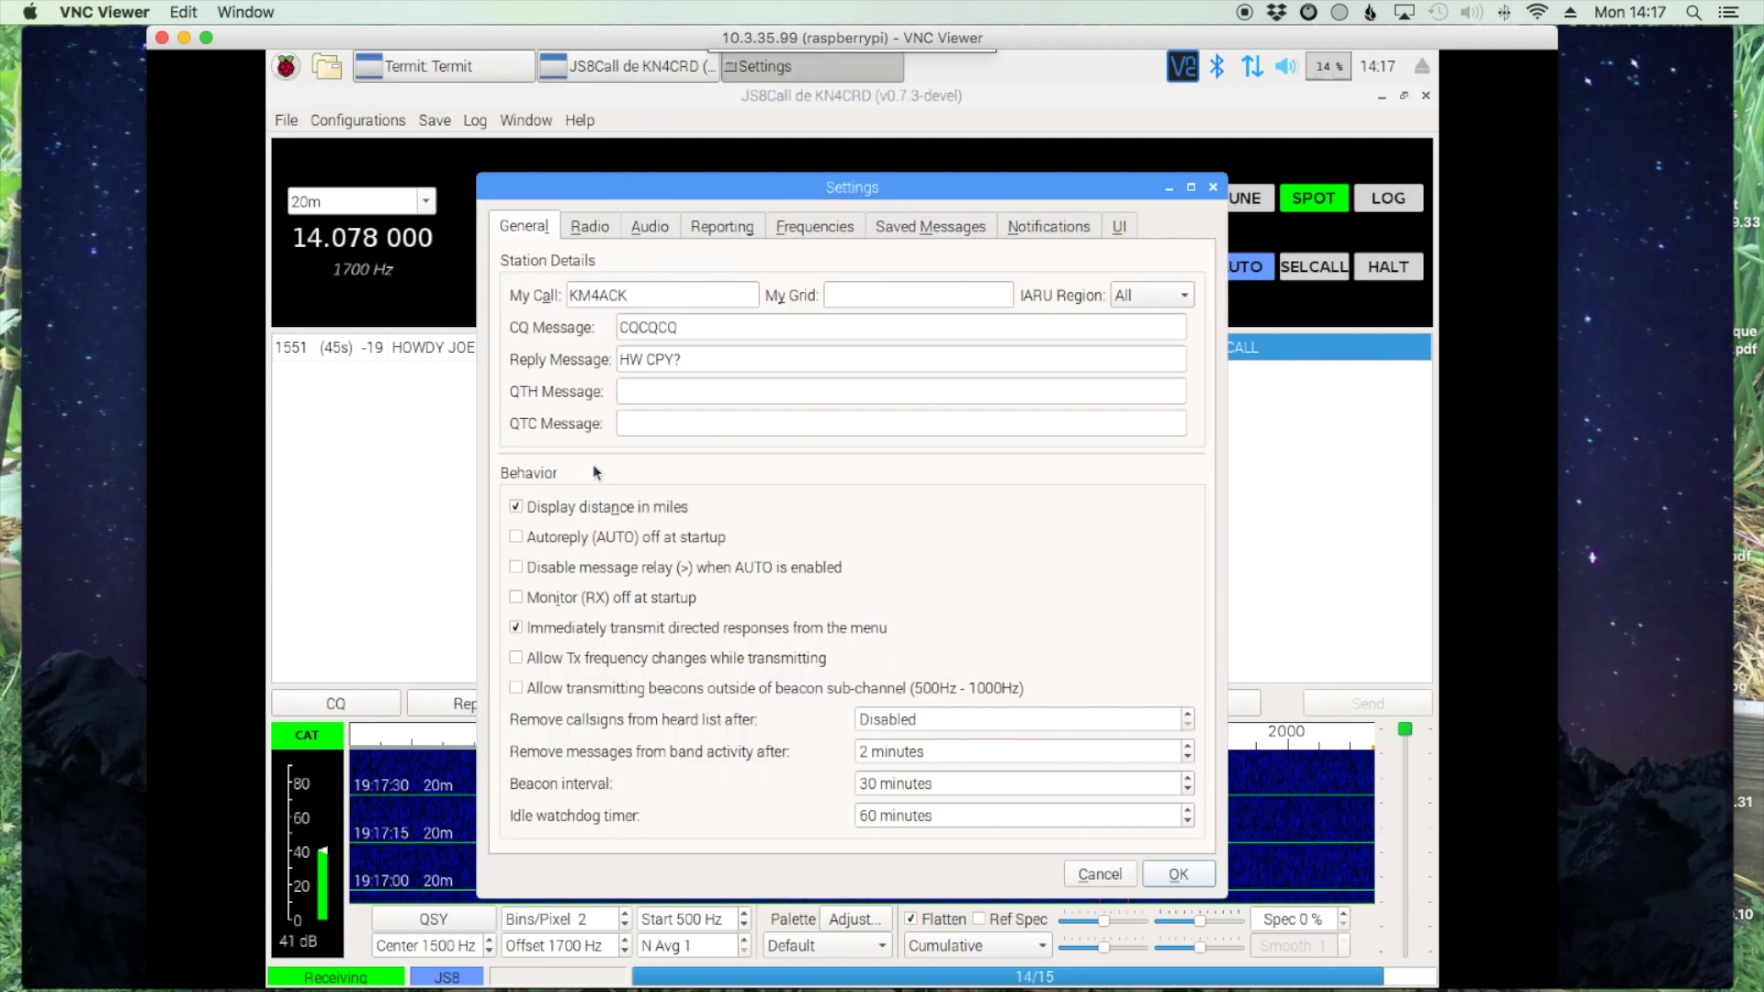
{"action": "left_click", "coordinate": [722, 227]}
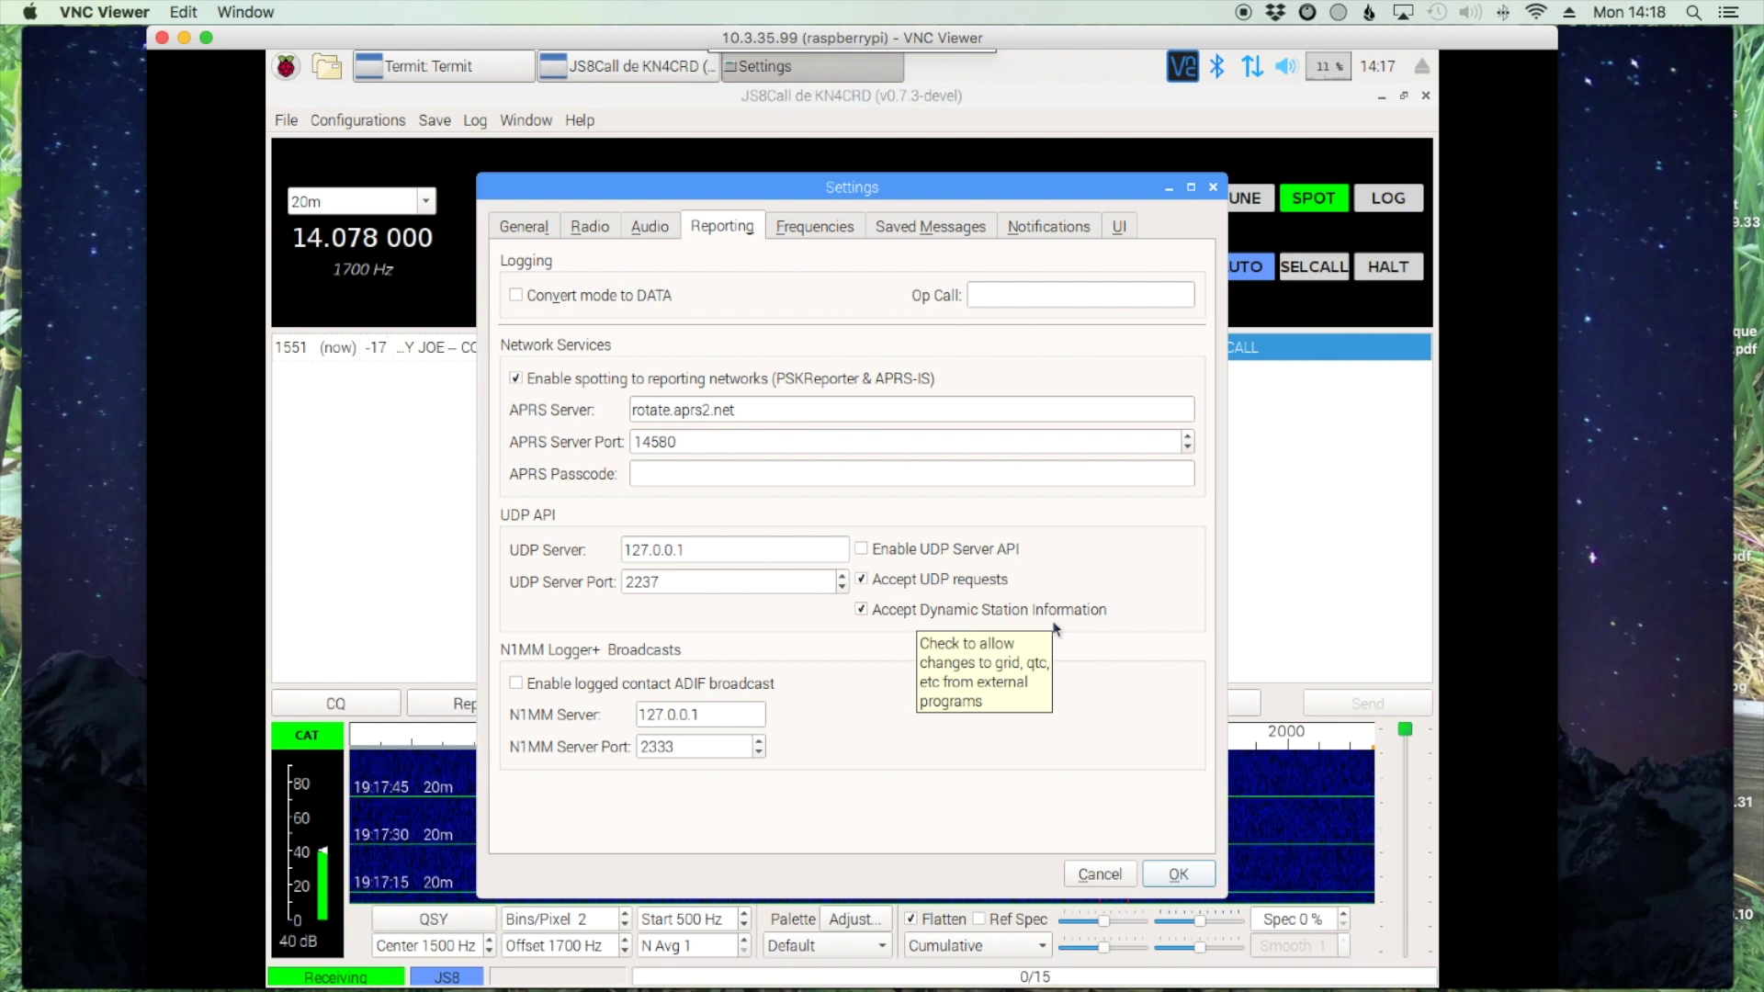
{"action": "left_click", "coordinate": [523, 226]}
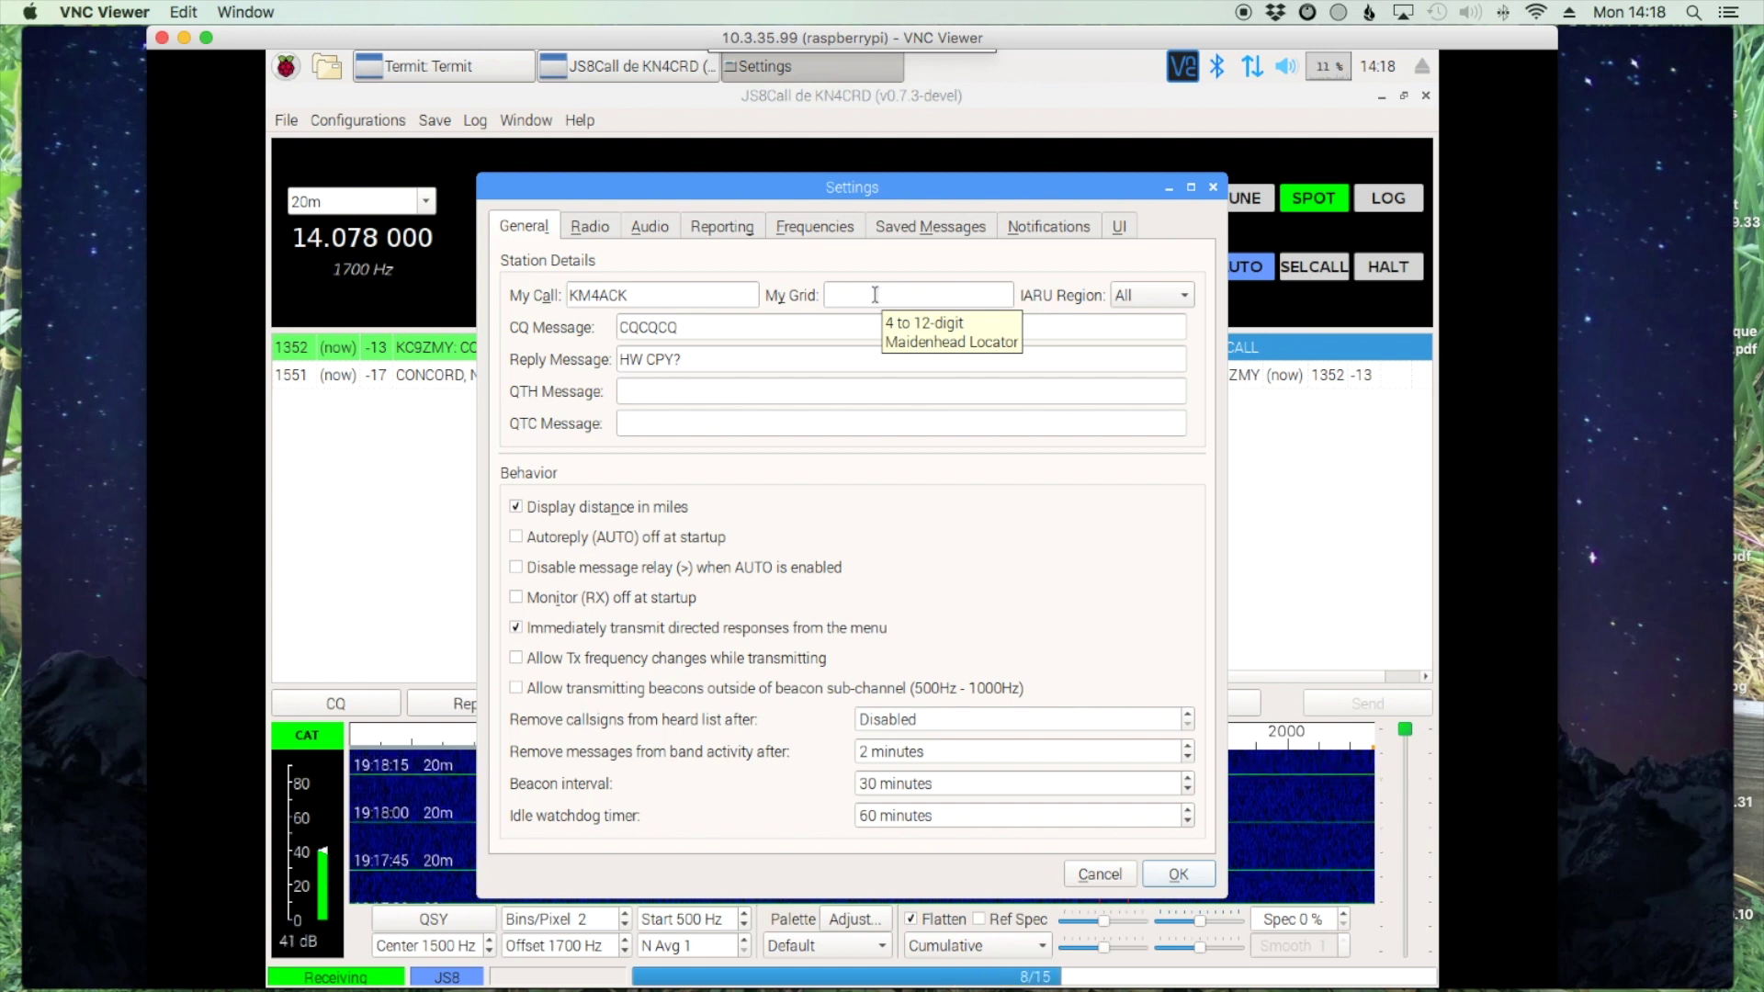
{"action": "key", "text": "Return"}
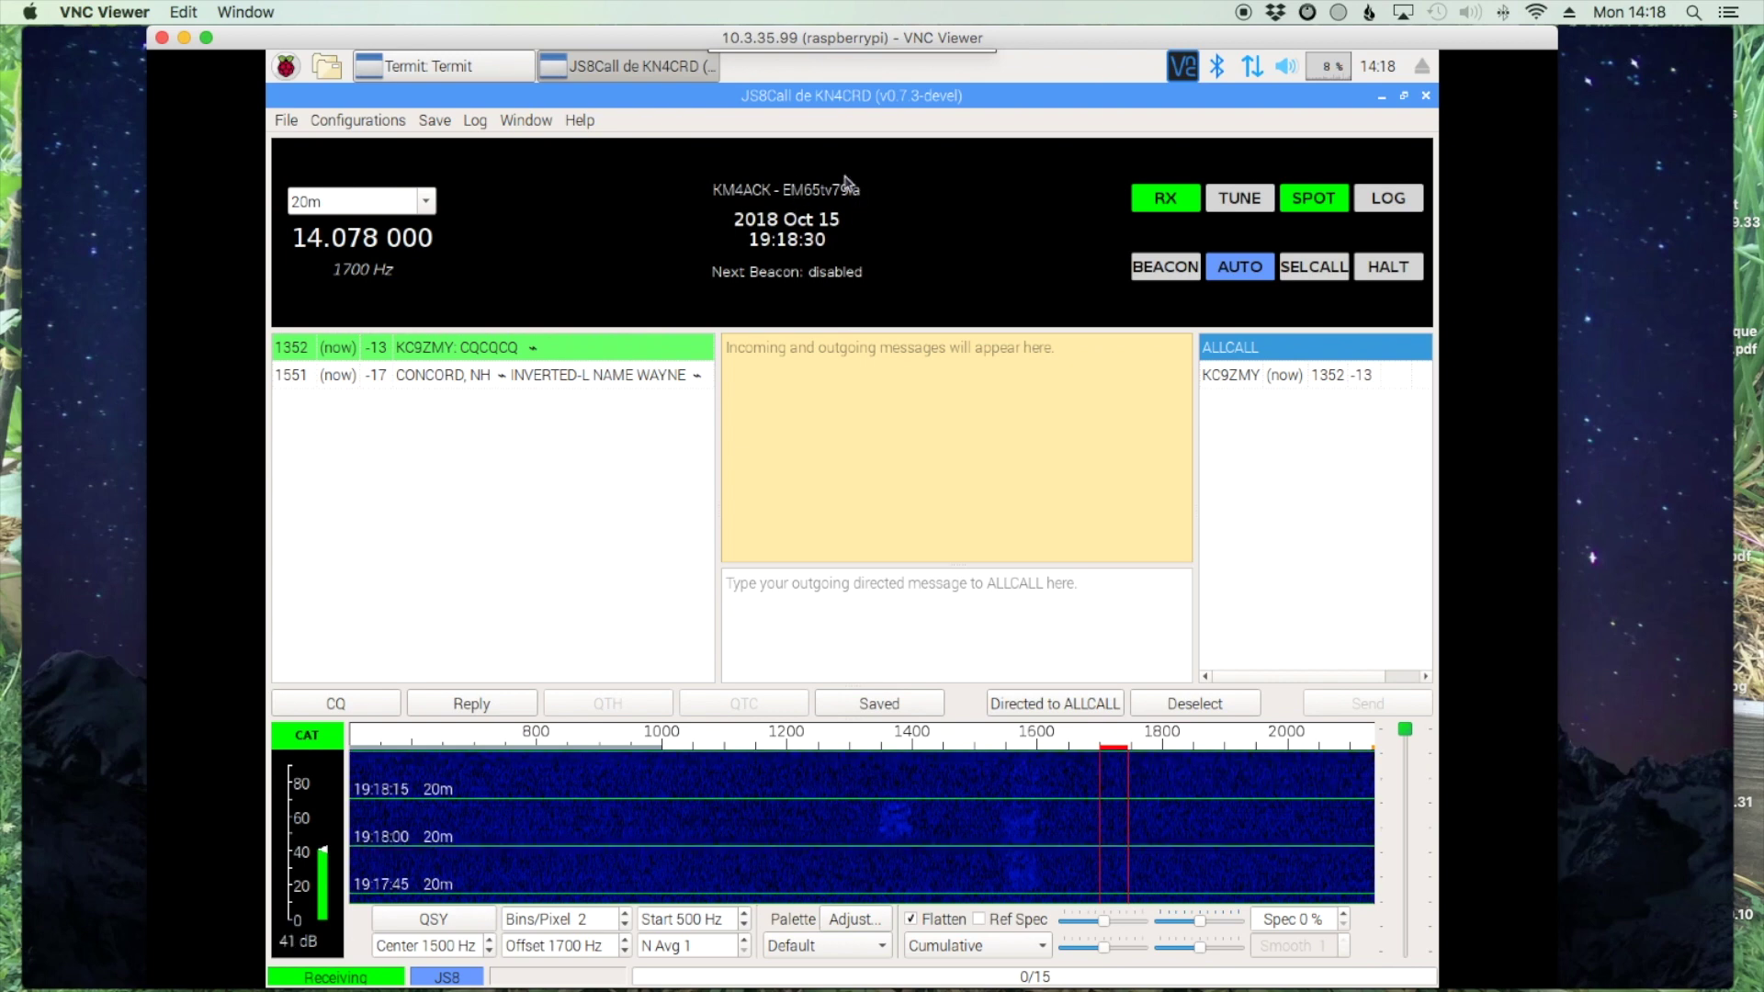
Step: Confirm ALLCALL's Directed to ALLCALL submenu now offers GRID EM65tv79la, then close it
{"action": "right_click", "coordinate": [1231, 354]}
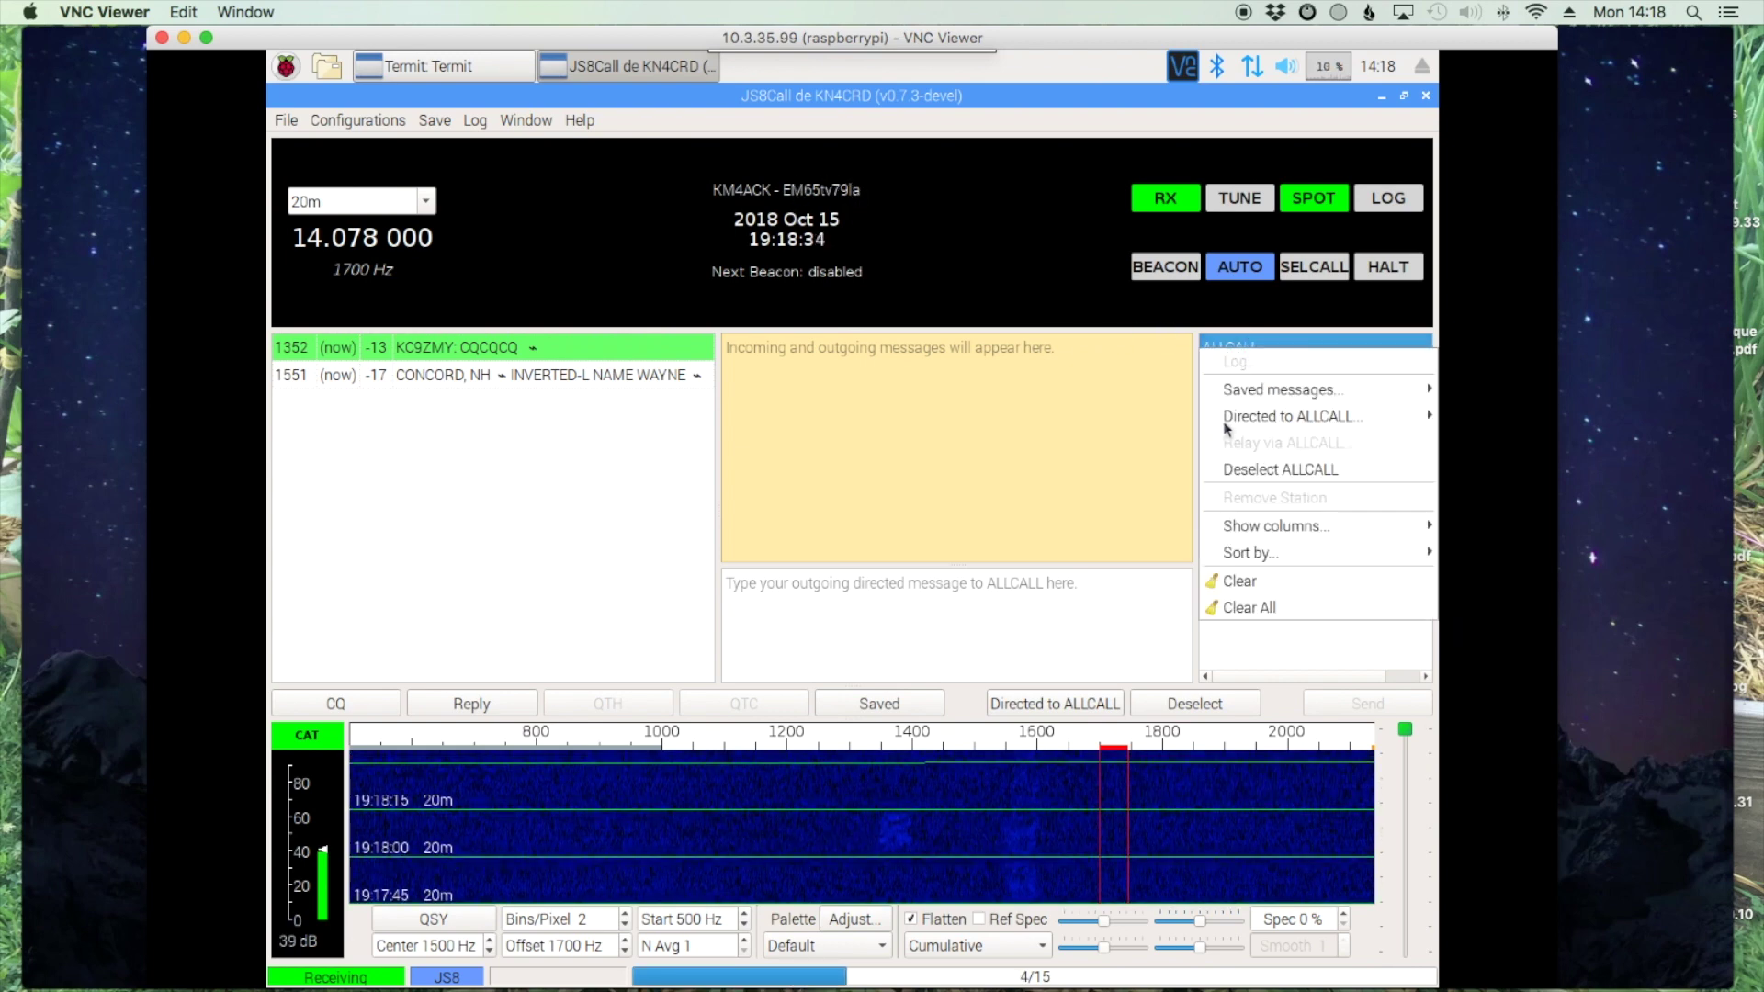
{"action": "mouse_move", "coordinate": [1227, 425]}
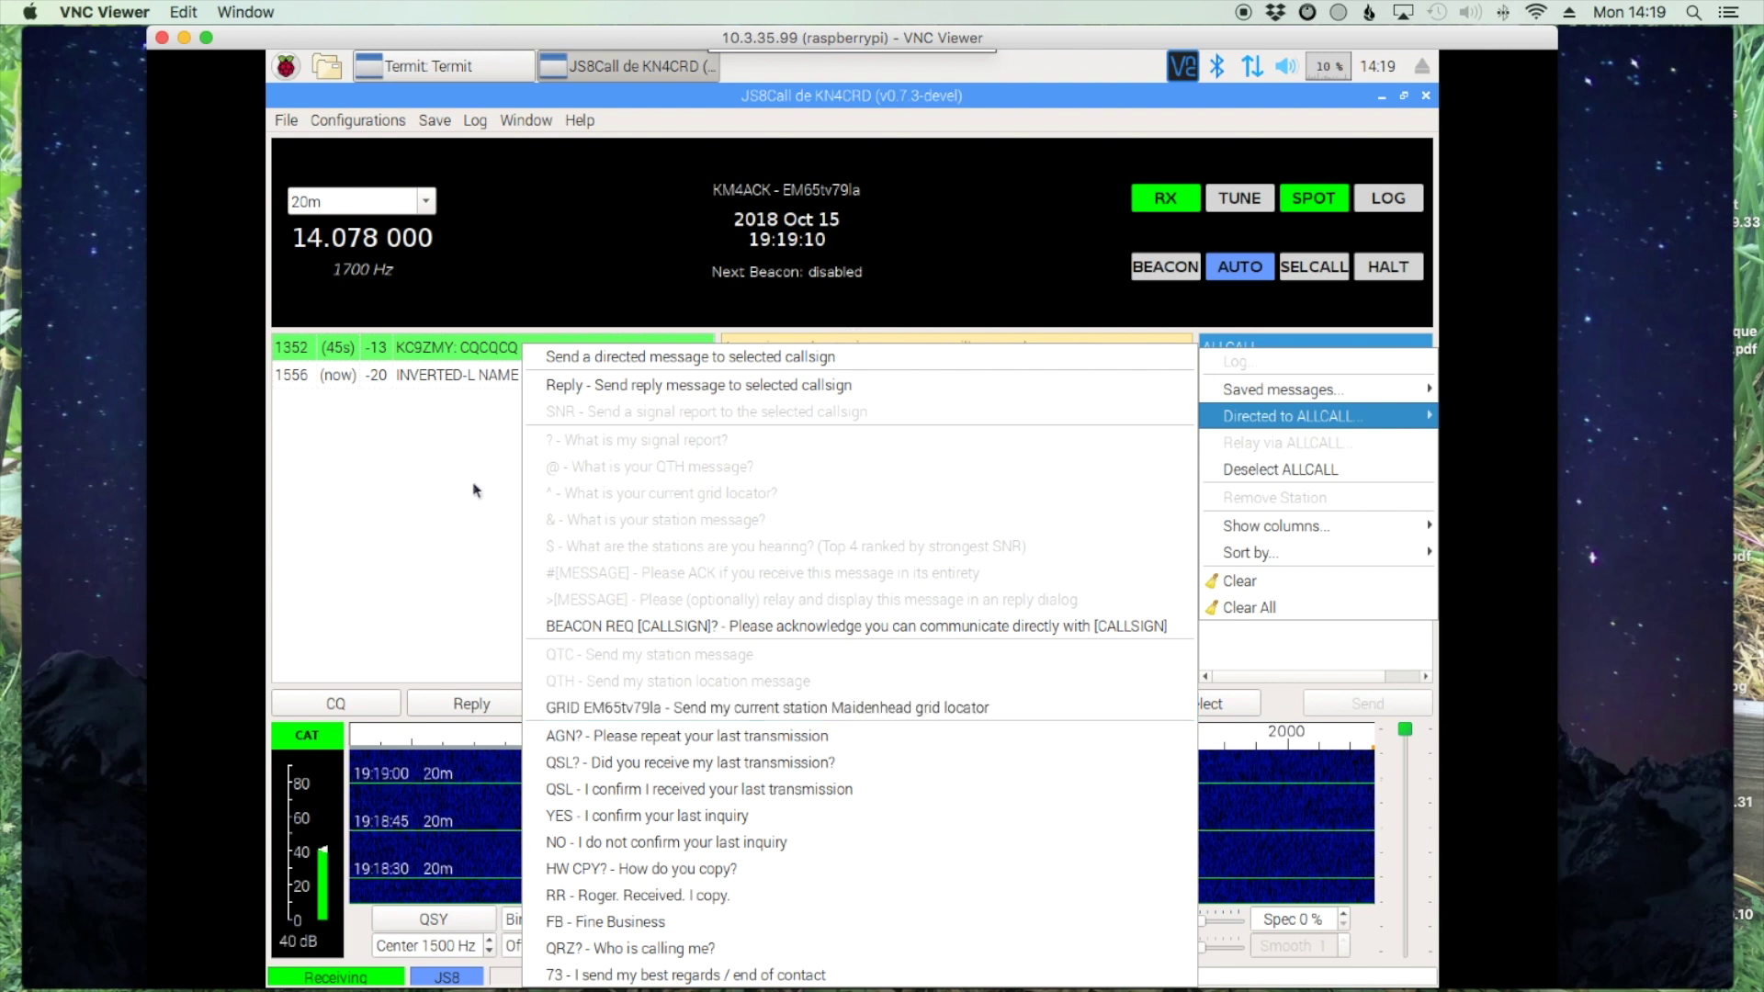
{"action": "key", "text": "Escape"}
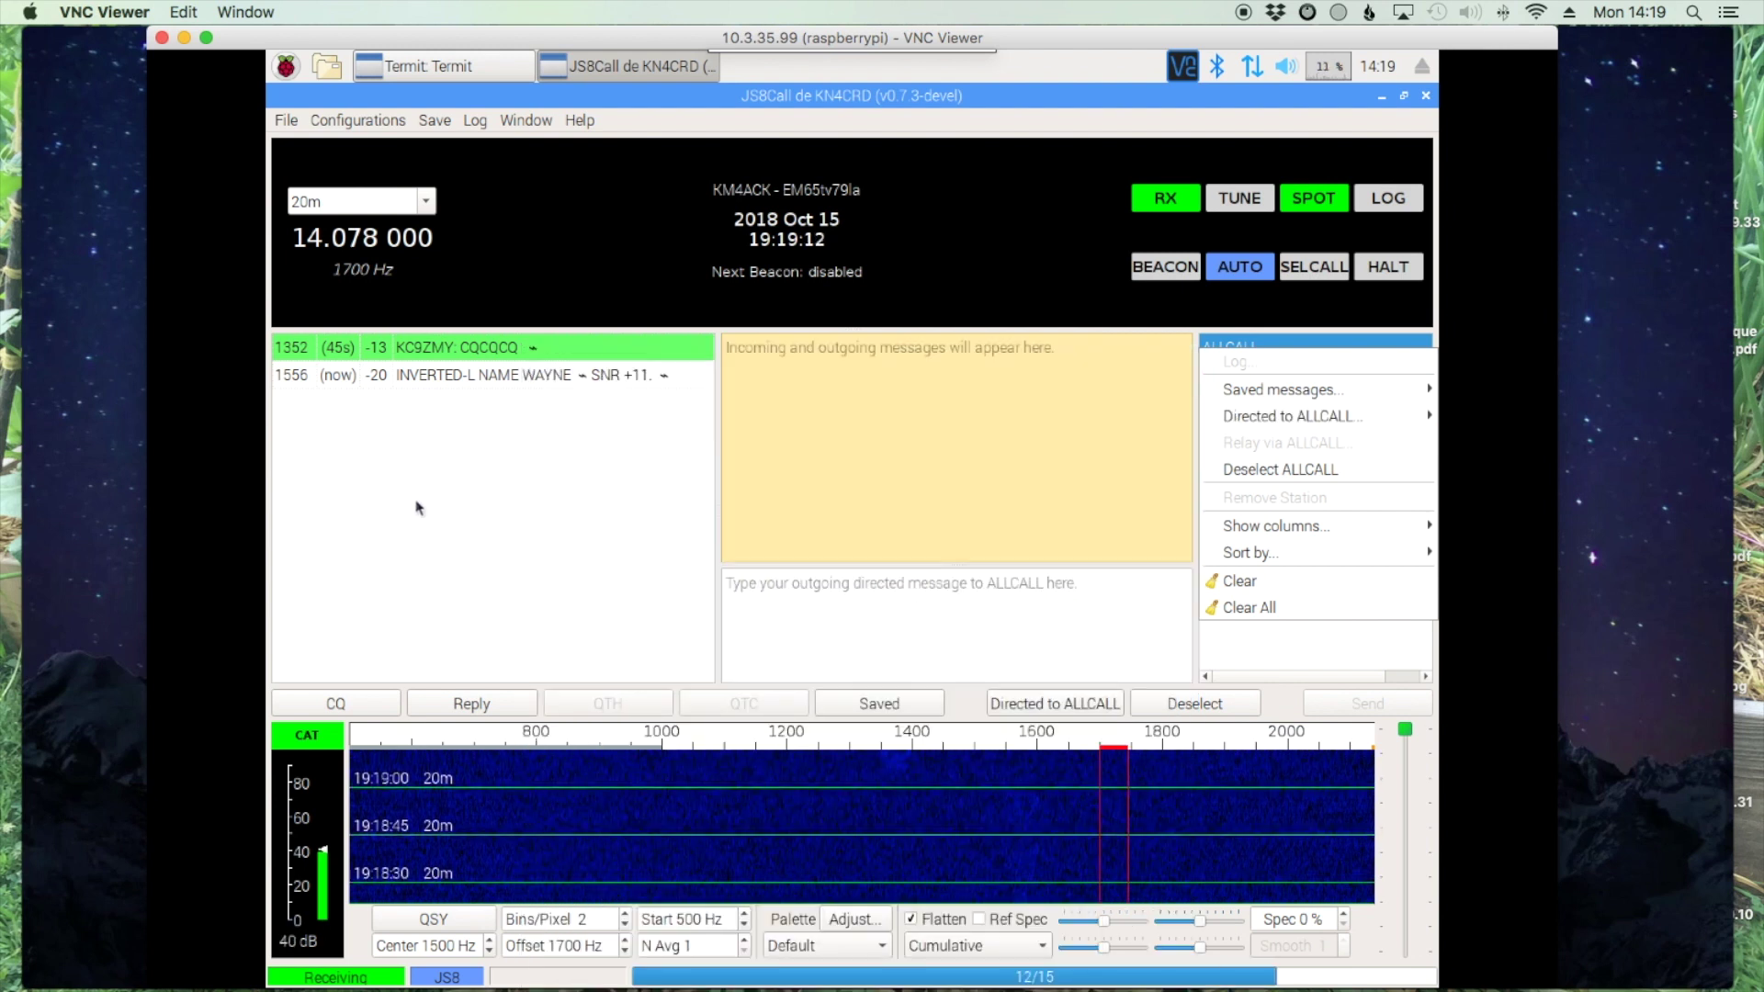